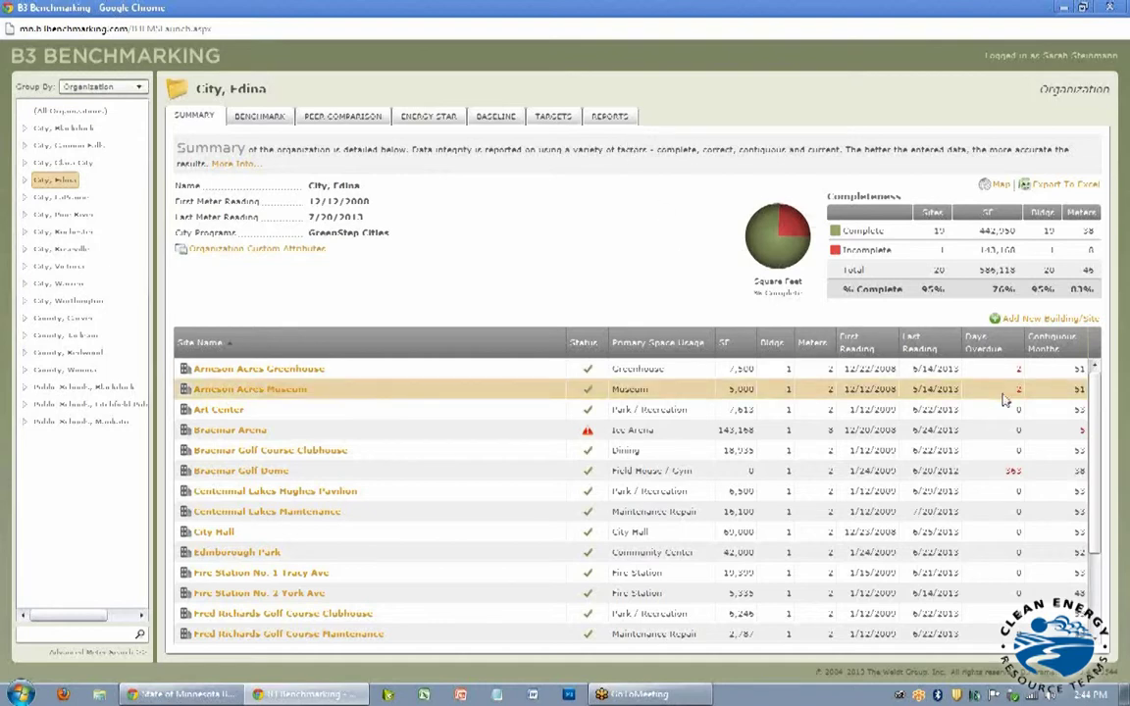
Look over the City, Edina site list and open the Public Works site.
scroll(1087, 525, down, 3)
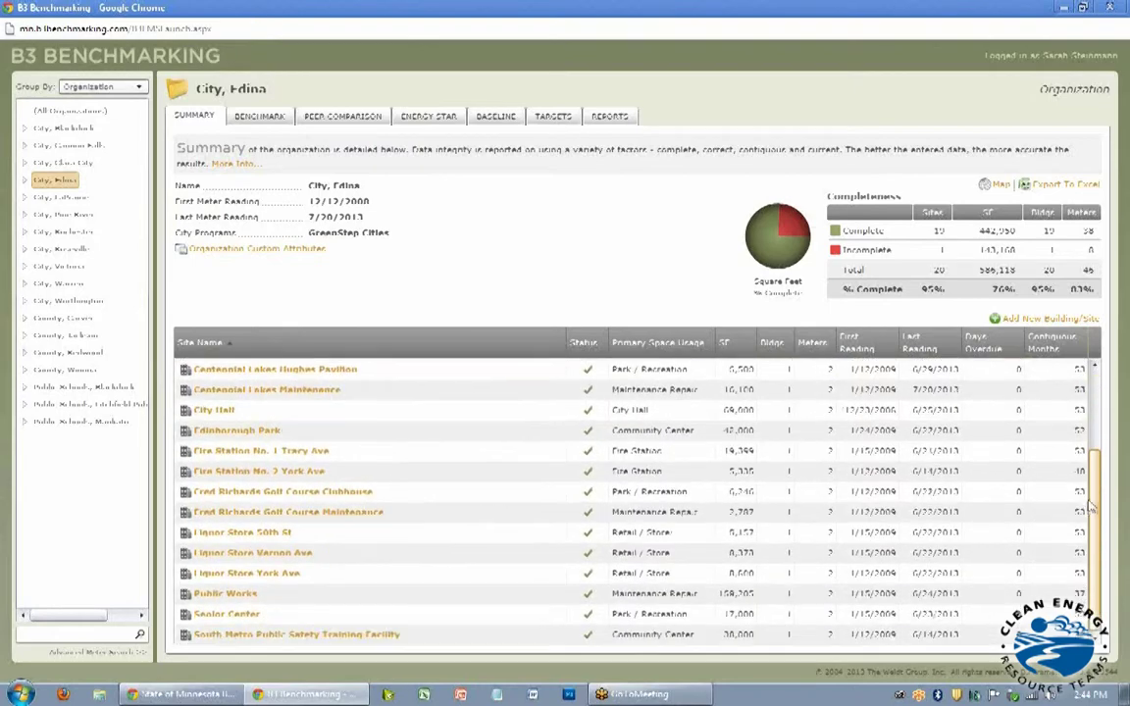
scroll(1087, 525, up, 3)
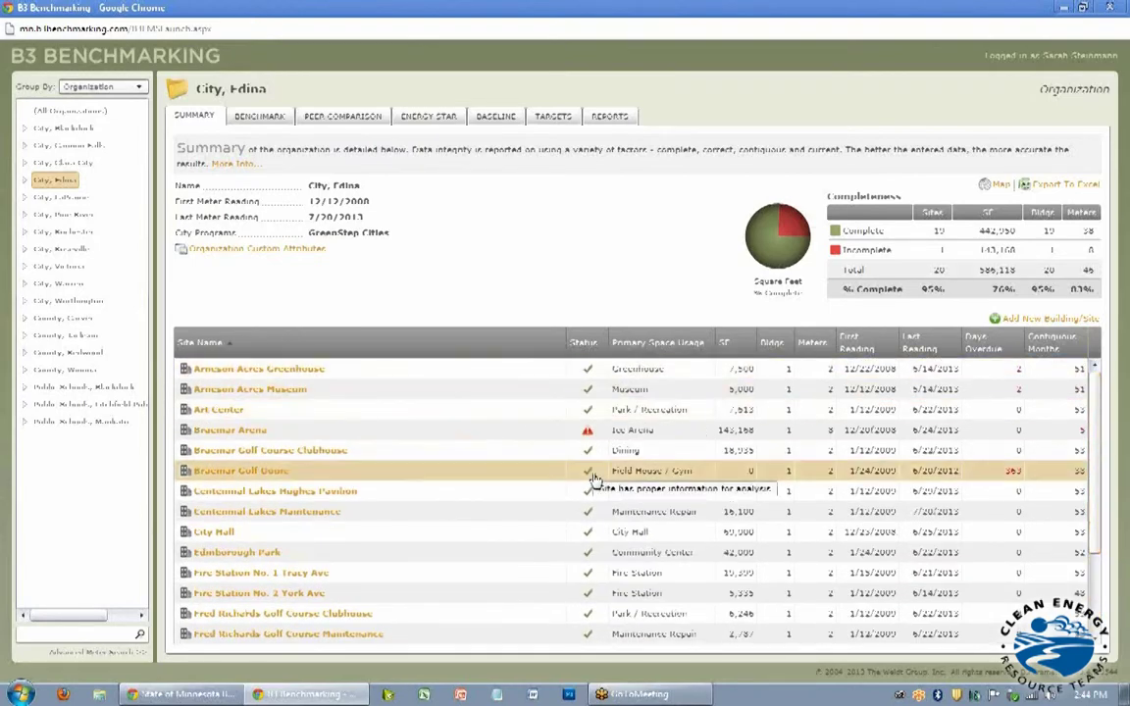
scroll(584, 593, down, 3)
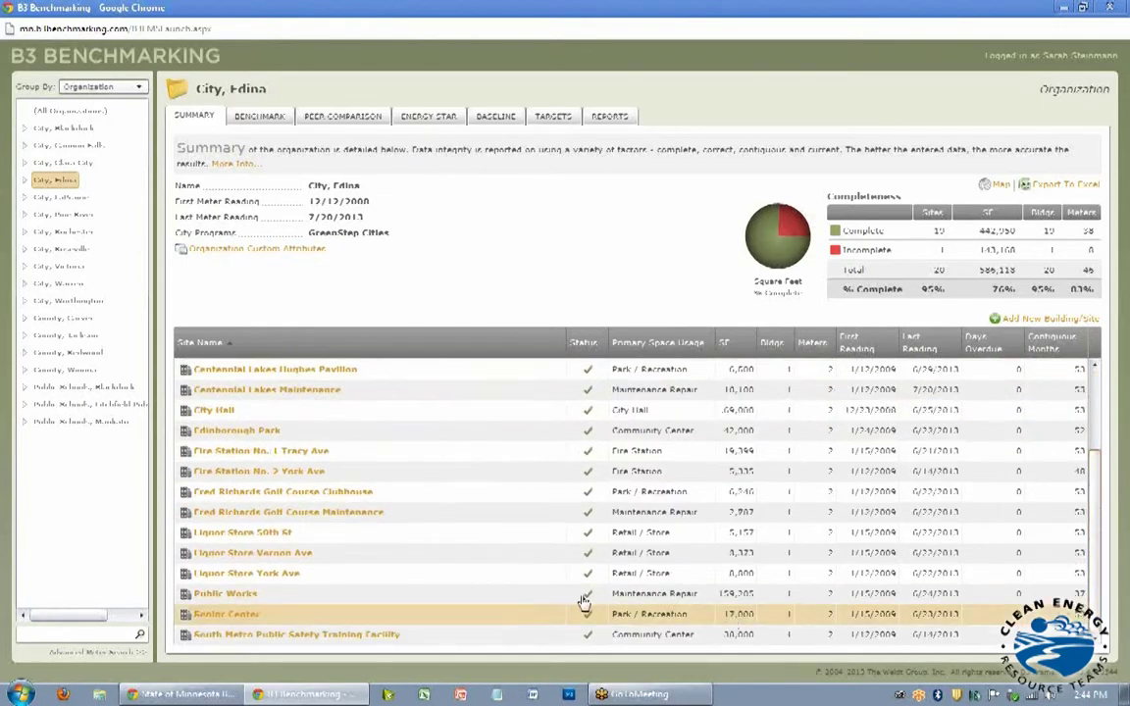
click(223, 593)
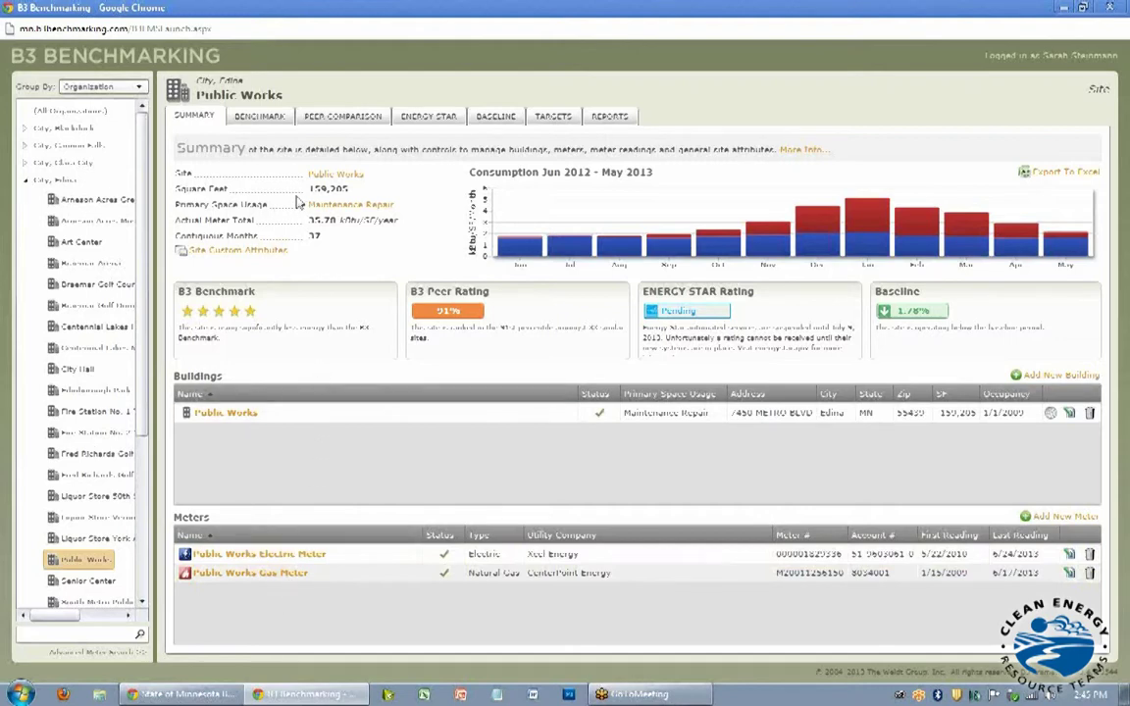
Examine the B3 Benchmark results for Public Works, comparing the benchmark total with actual electric and natural gas use.
click(246, 125)
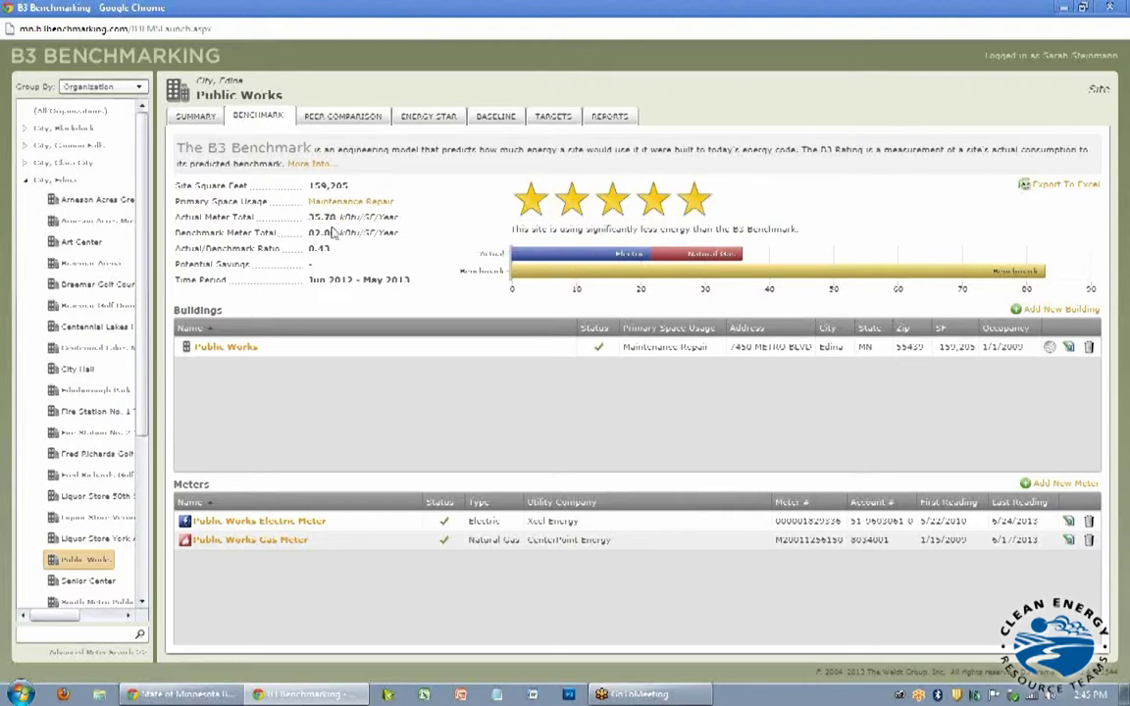
mouse_move(333, 227)
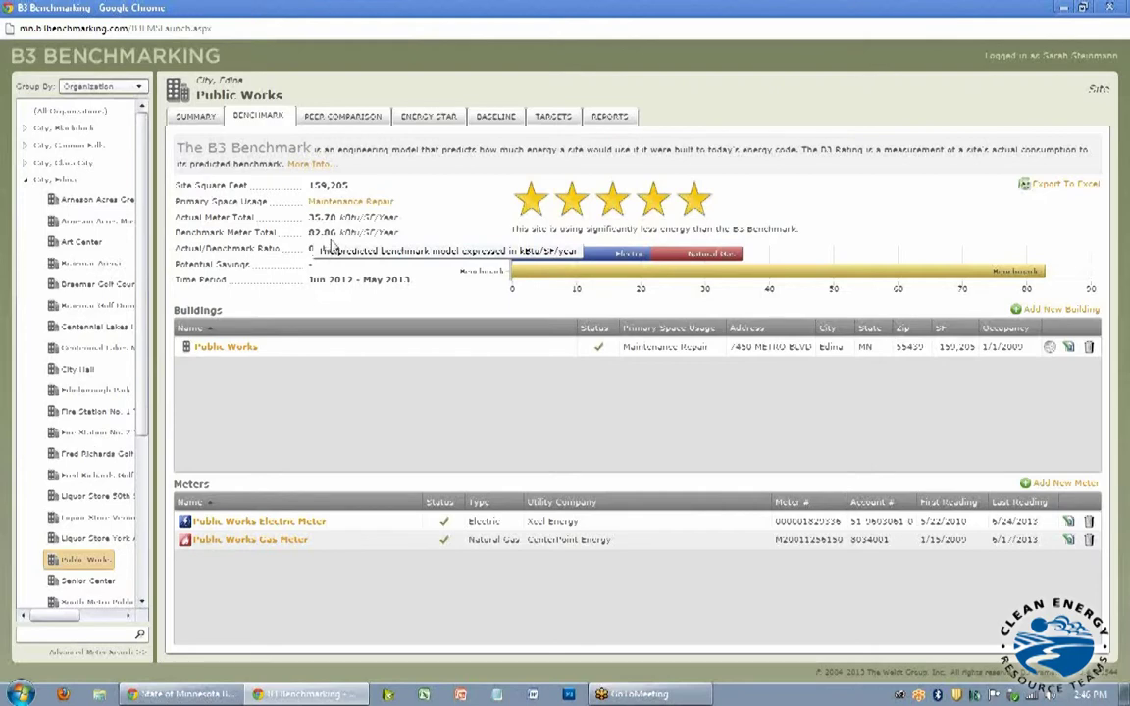
mouse_move(359, 250)
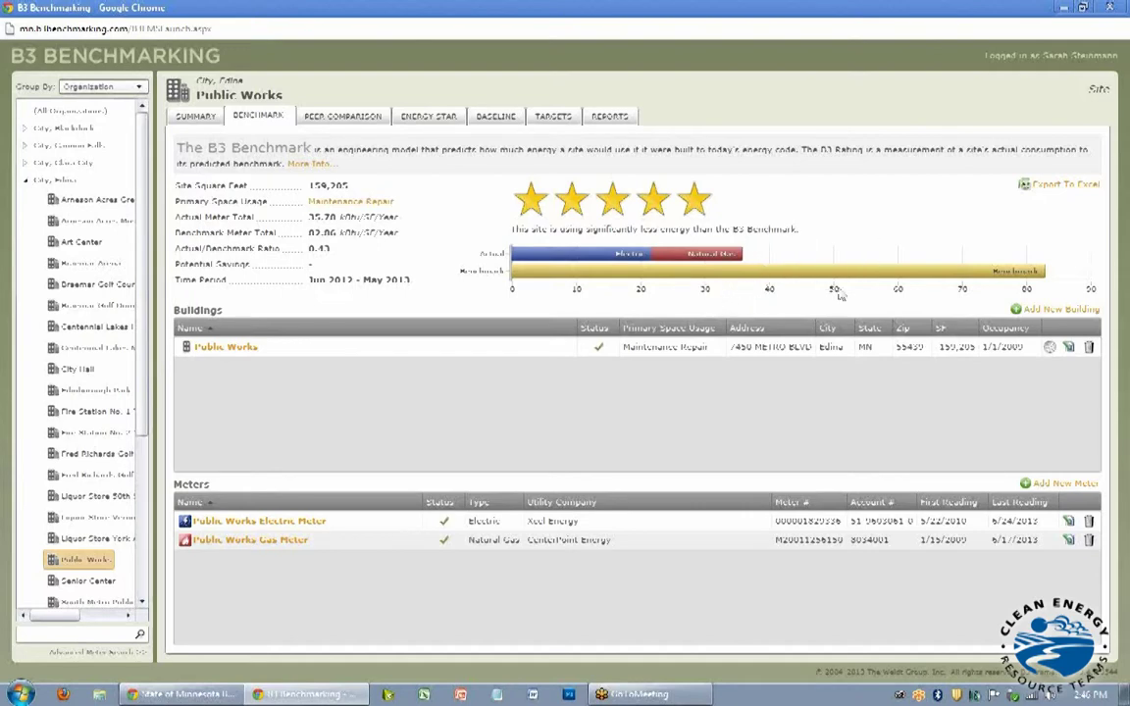
mouse_move(981, 280)
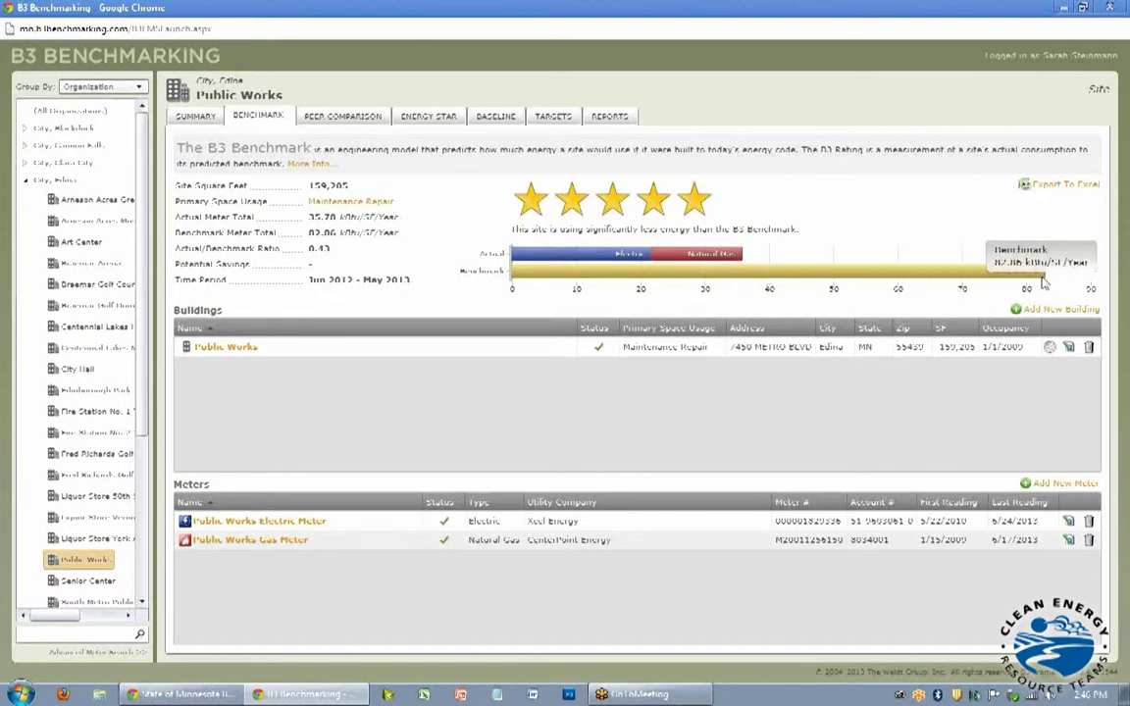
mouse_move(735, 256)
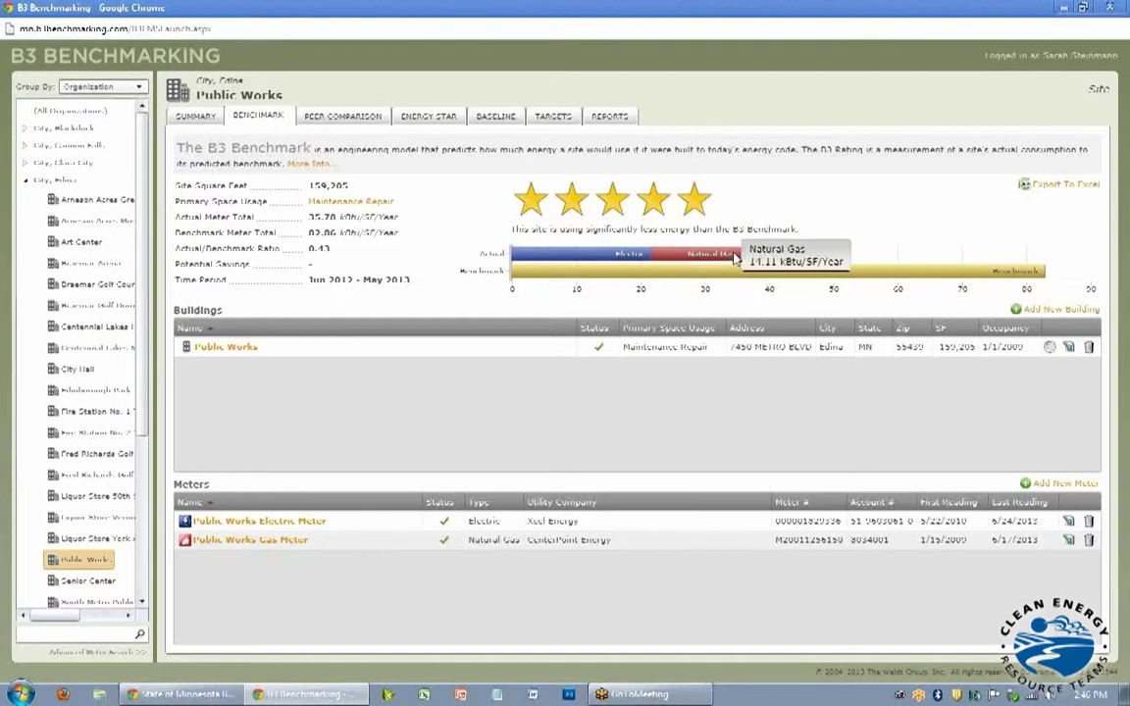
mouse_move(640, 257)
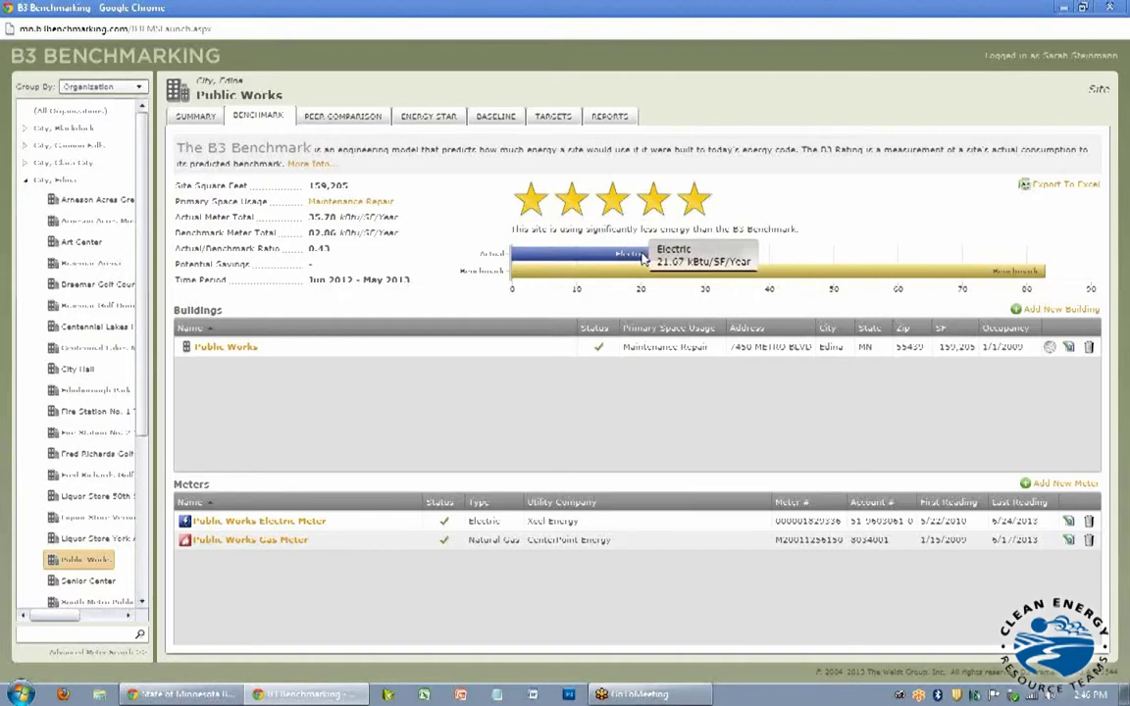
mouse_move(692, 257)
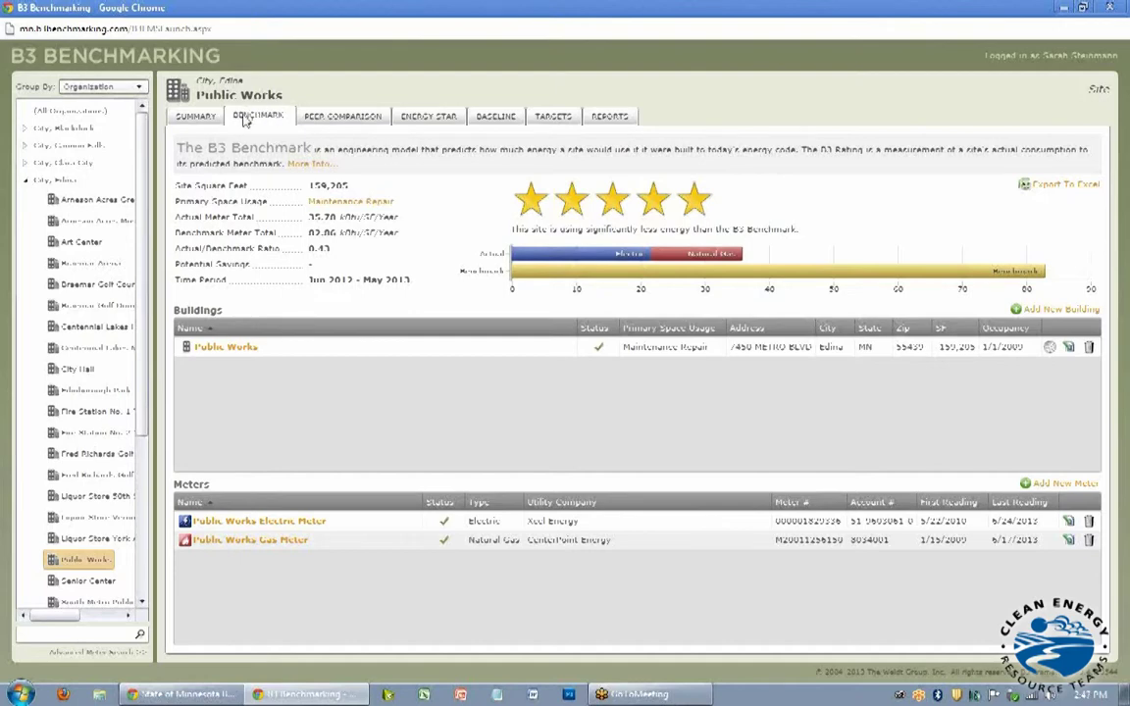
Examine the Public Works peer distribution chart, including its own marker, and check the site's ENERGY STAR rating.
click(323, 120)
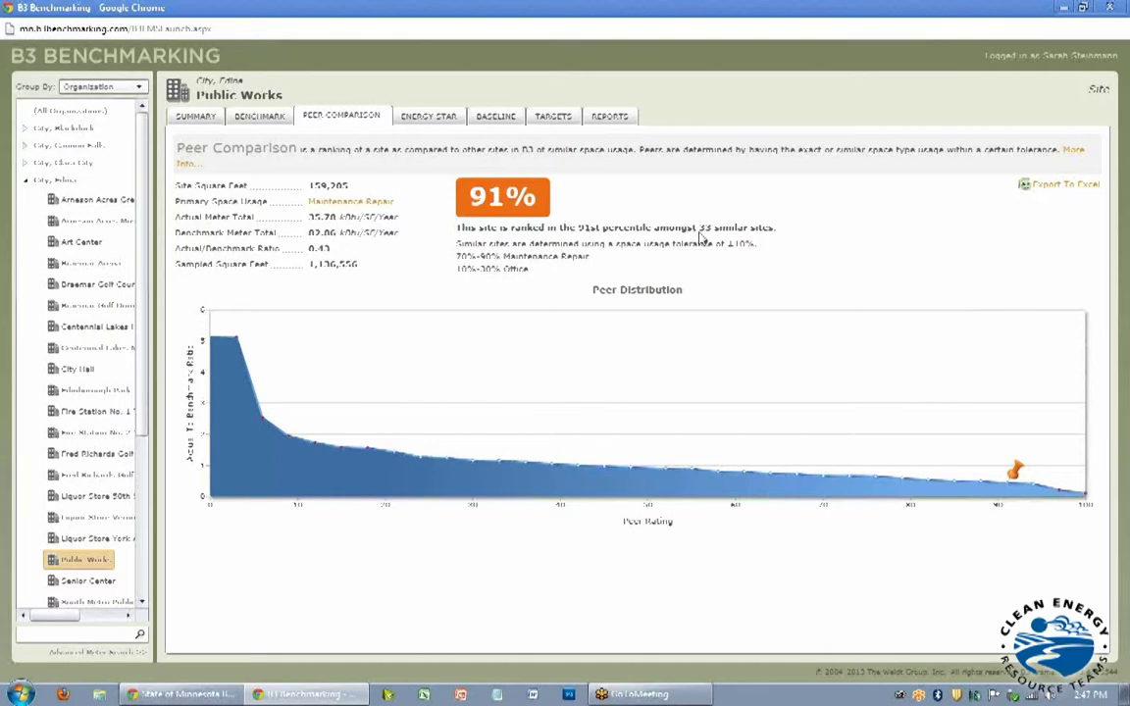
mouse_move(785, 366)
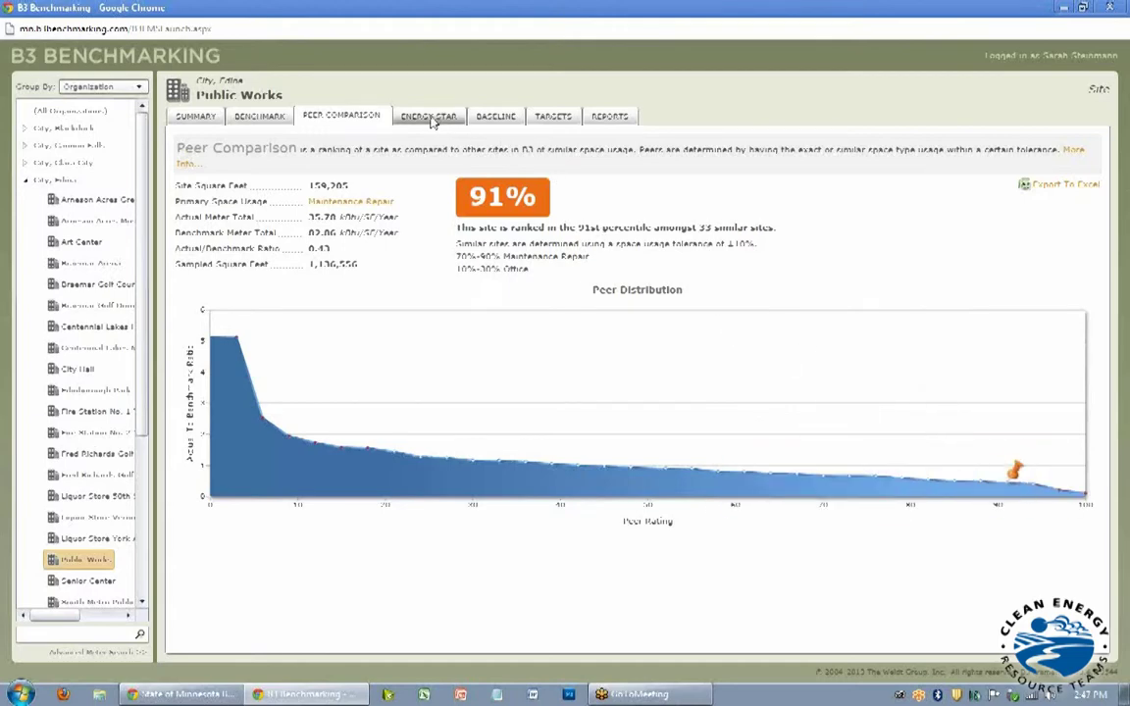
mouse_move(430, 475)
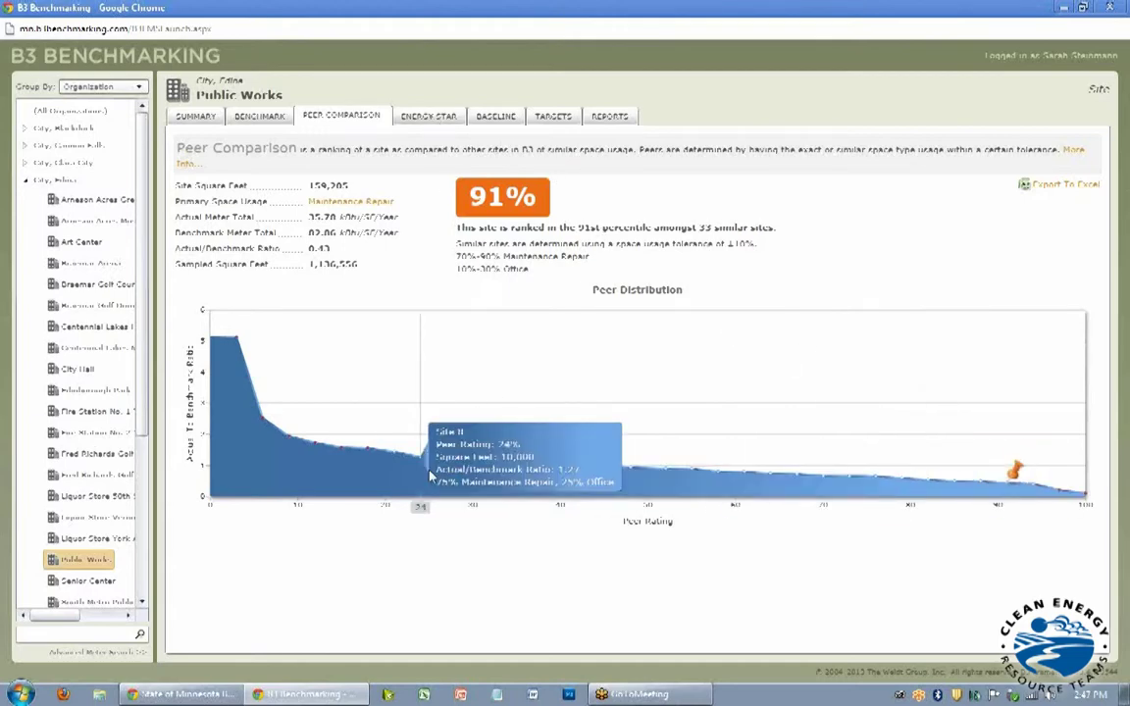
mouse_move(359, 453)
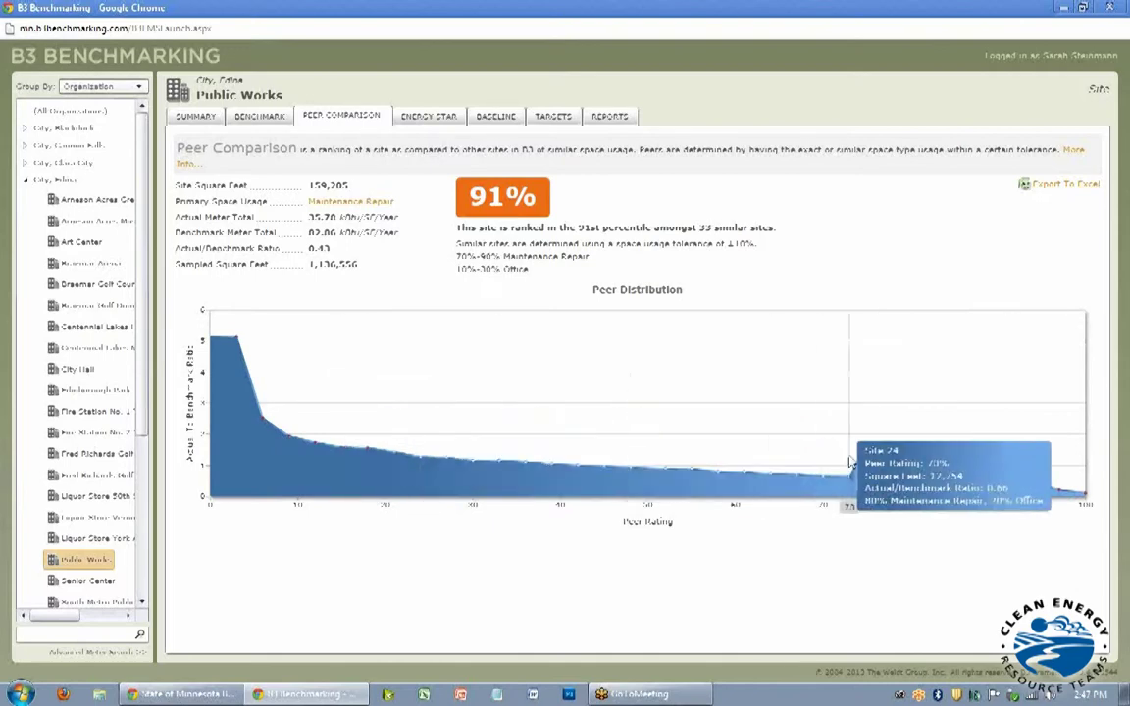
mouse_move(1013, 487)
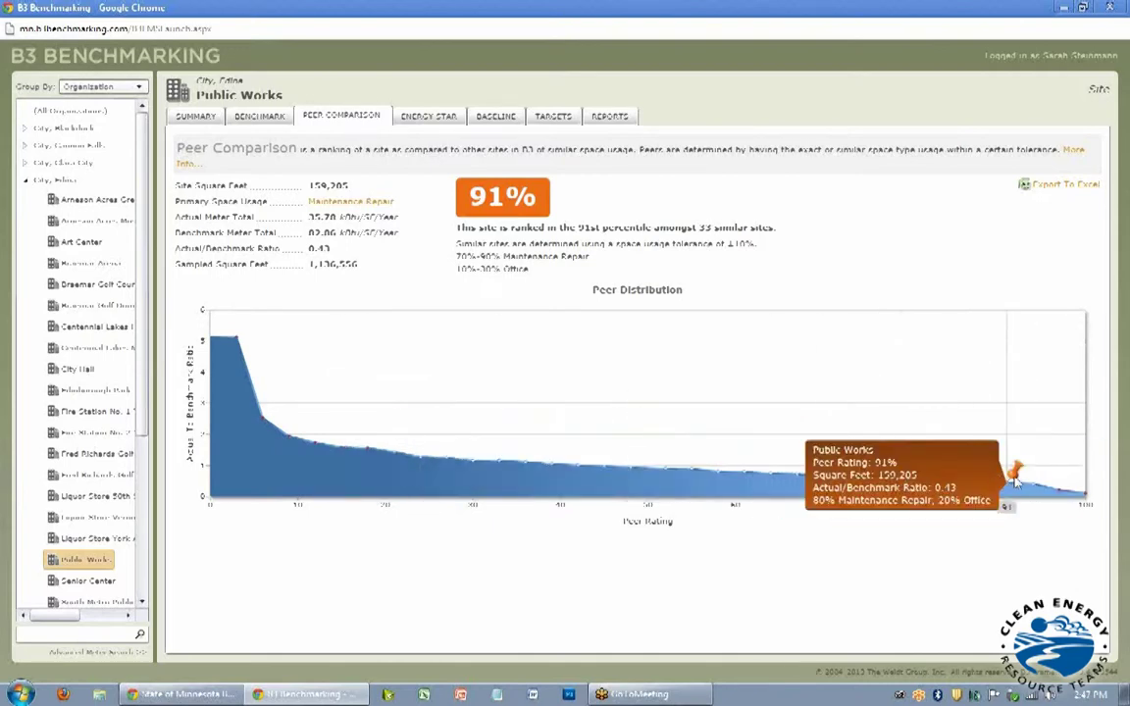
click(444, 122)
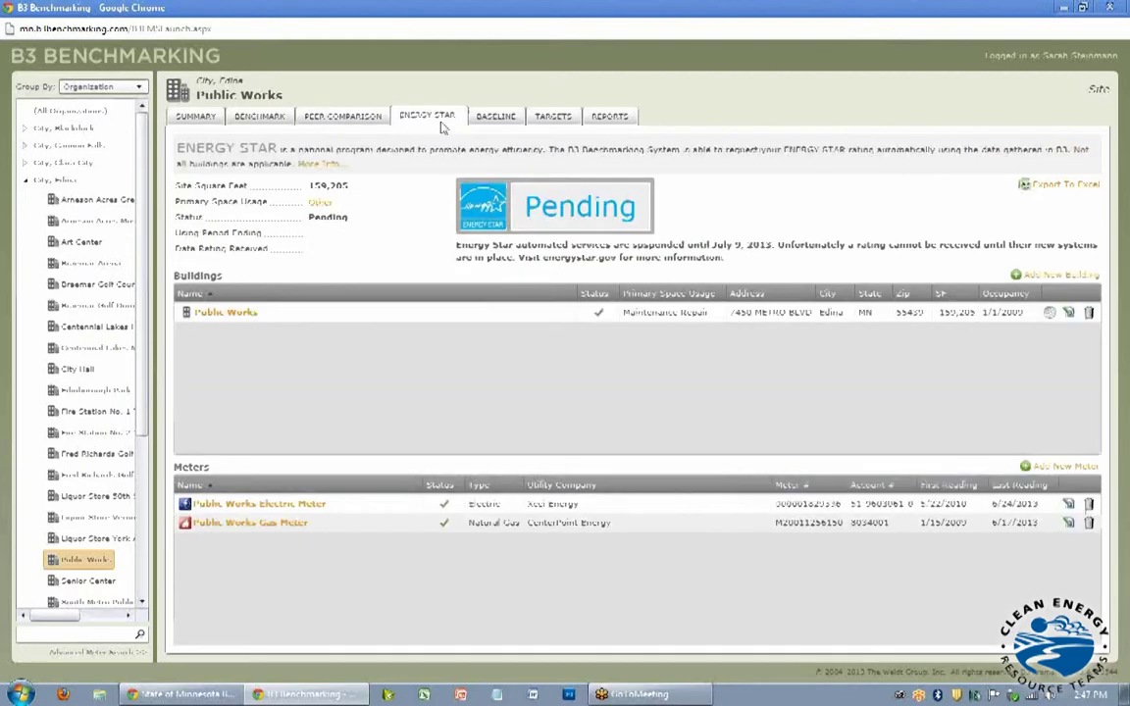
Review the available months in the site's Baseline Period Editor and save January to December 2011 as the baseline period.
click(496, 118)
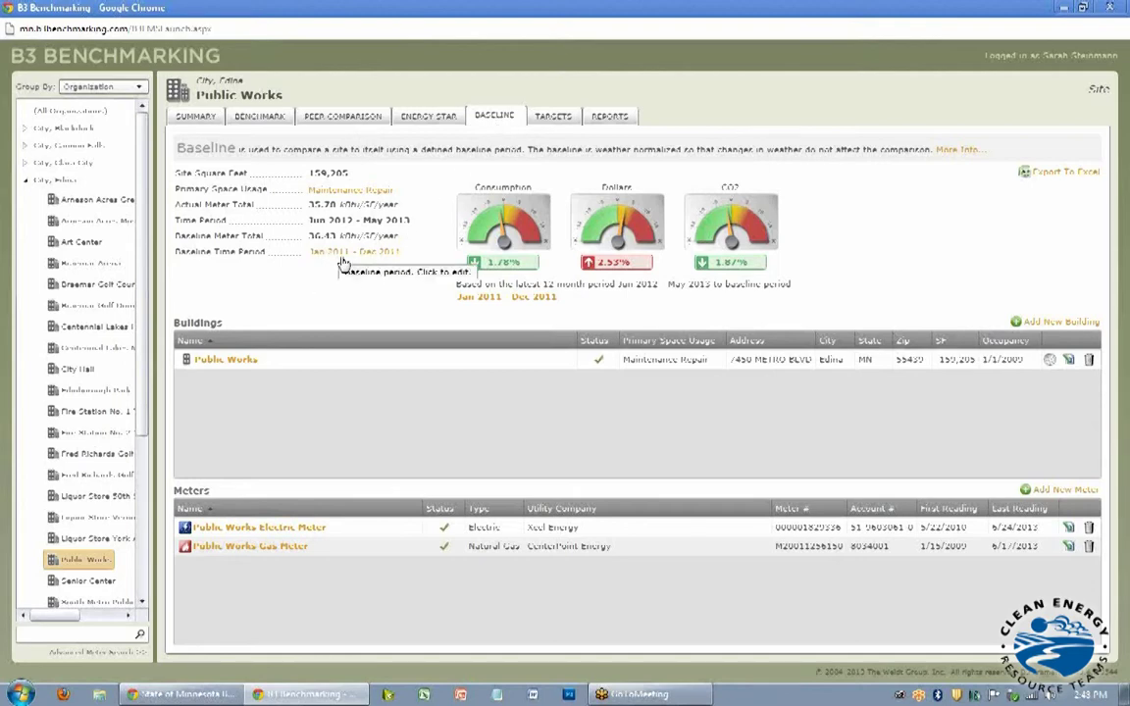
click(481, 297)
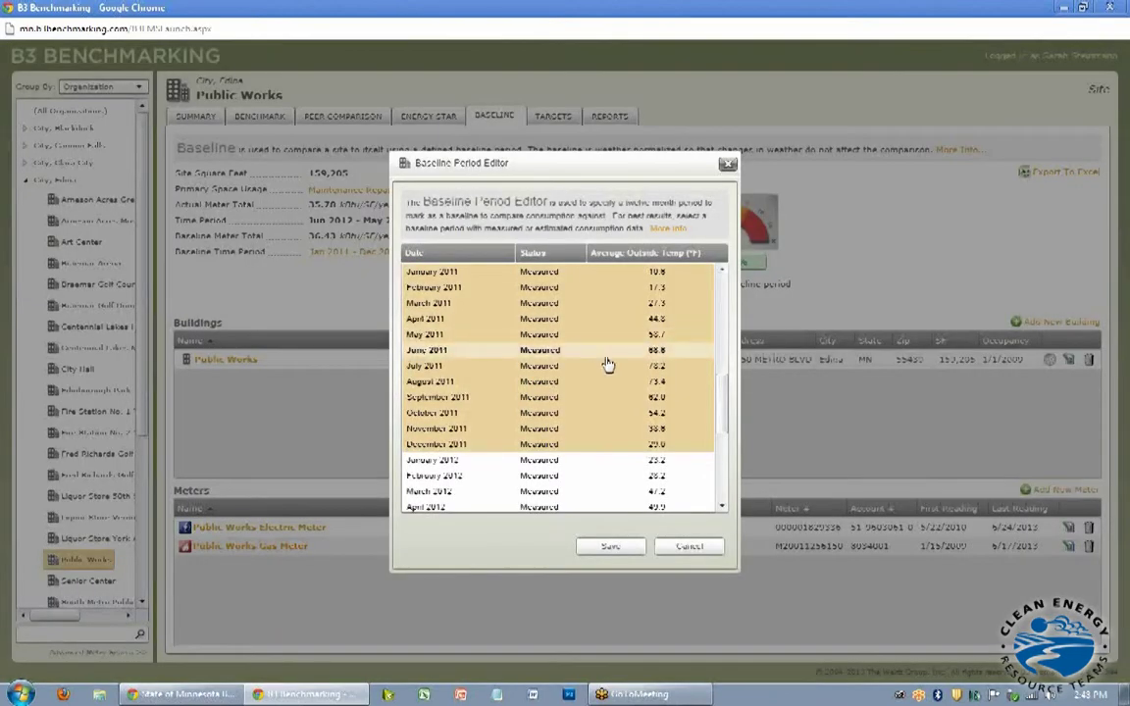
drag(724, 416, 718, 374)
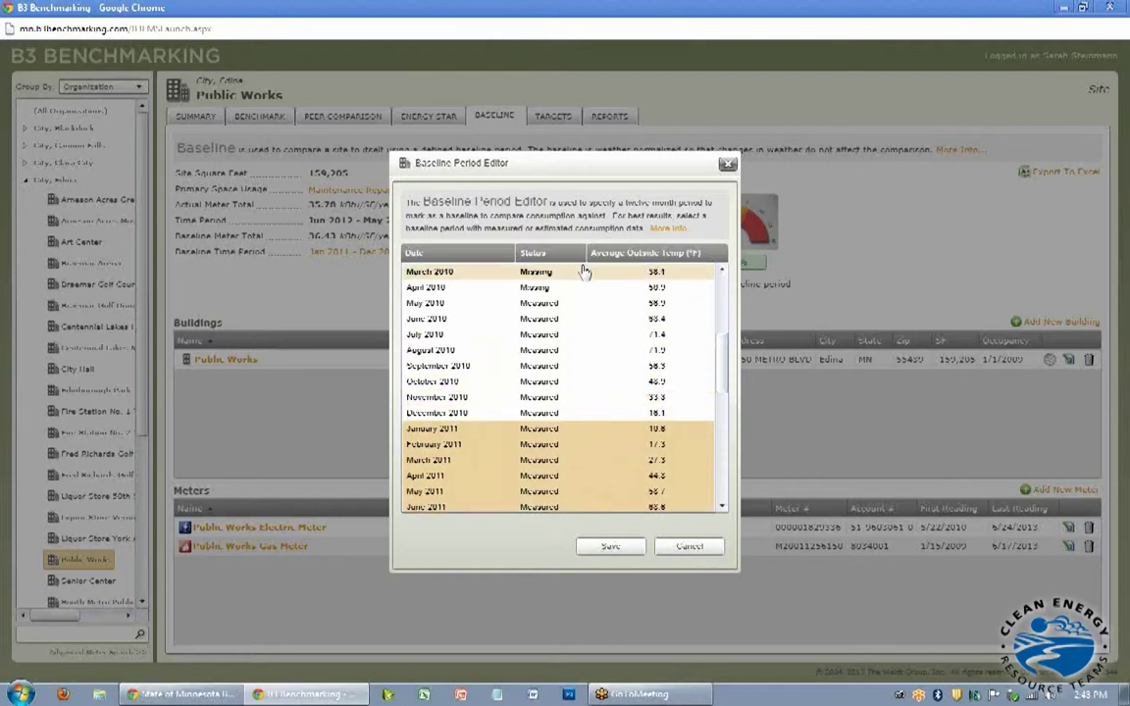
drag(722, 377, 719, 432)
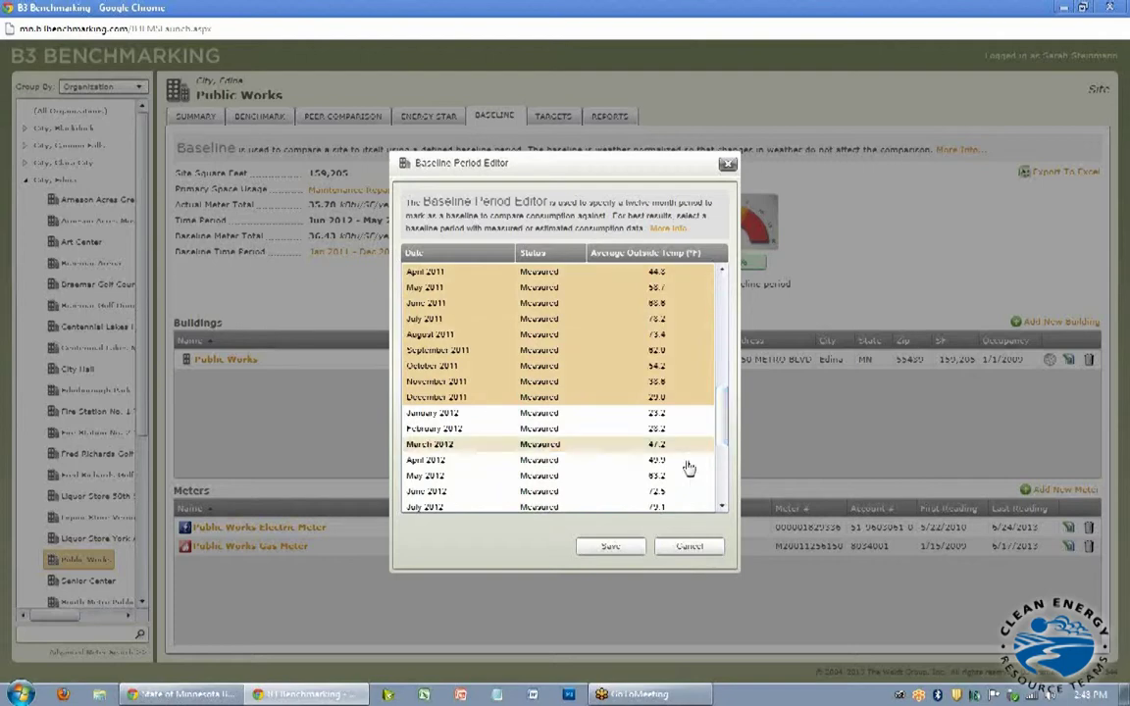
click(609, 549)
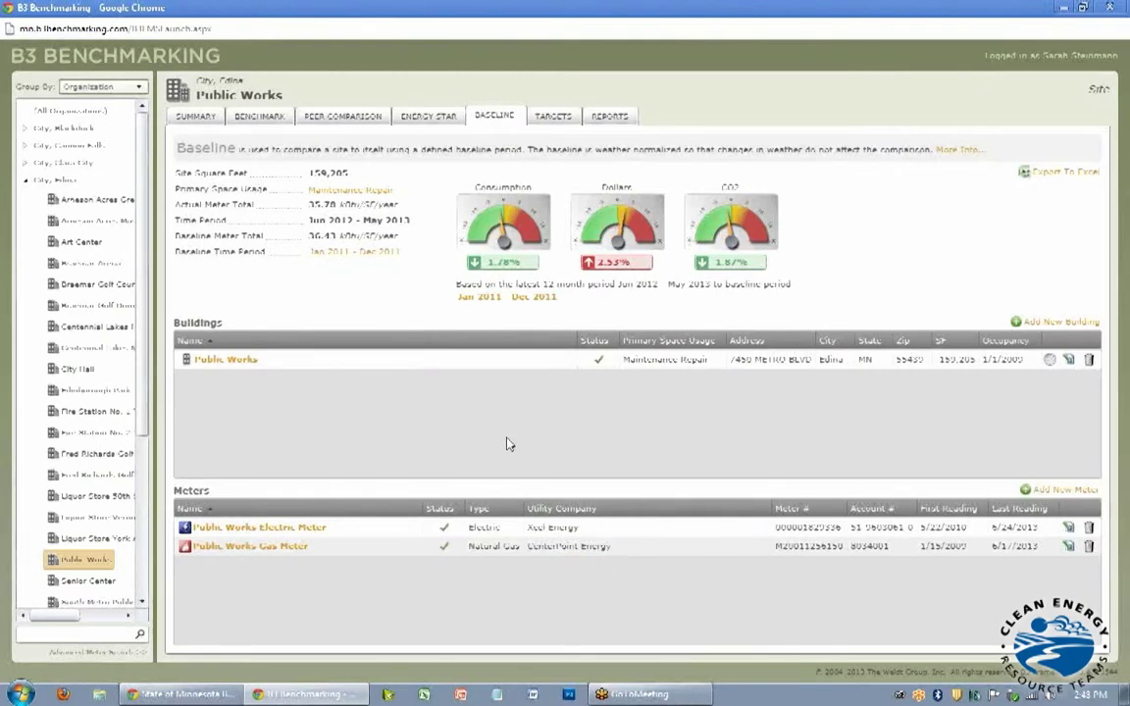
Examine the consumption, dollars and CO2 gauges comparing Public Works with its baseline.
mouse_move(534, 242)
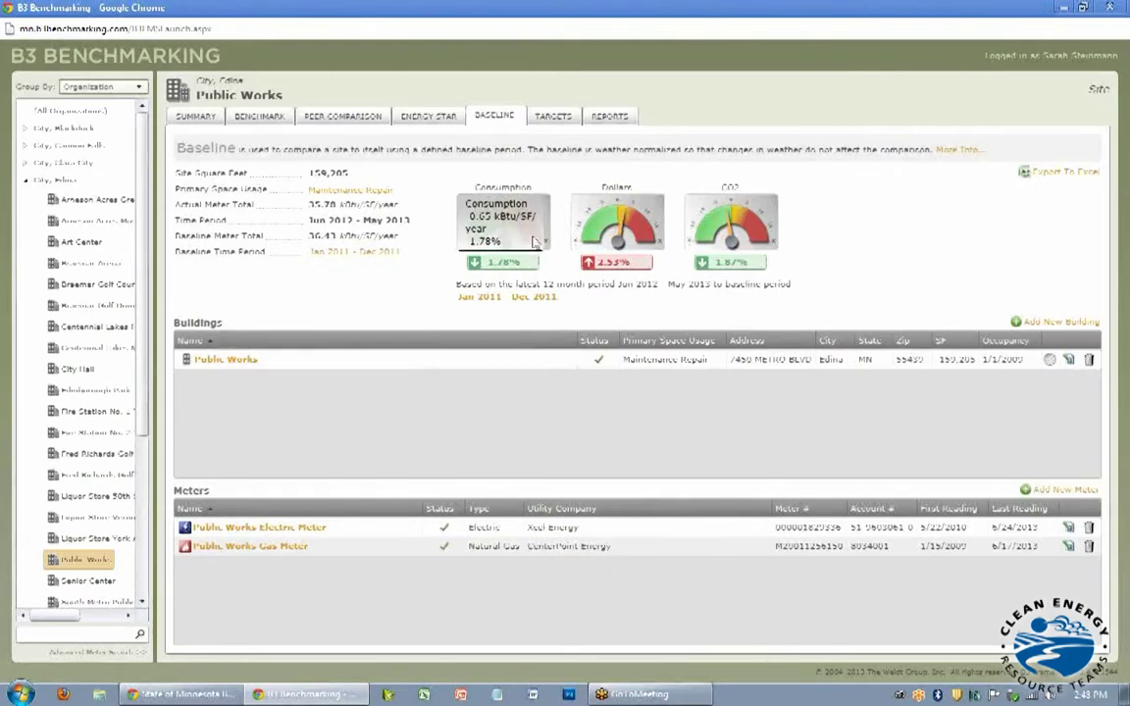
mouse_move(655, 257)
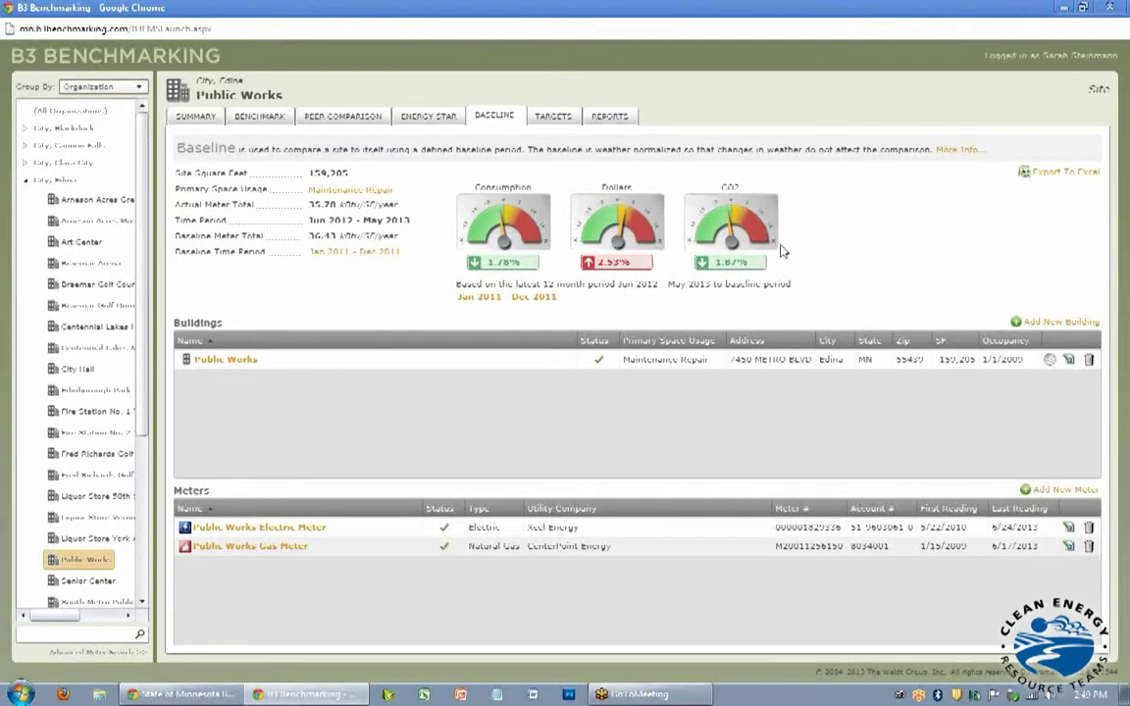
mouse_move(636, 224)
View the general info of the "20% Reduction from 2009 Usage" target and close the editor without changes.
click(546, 118)
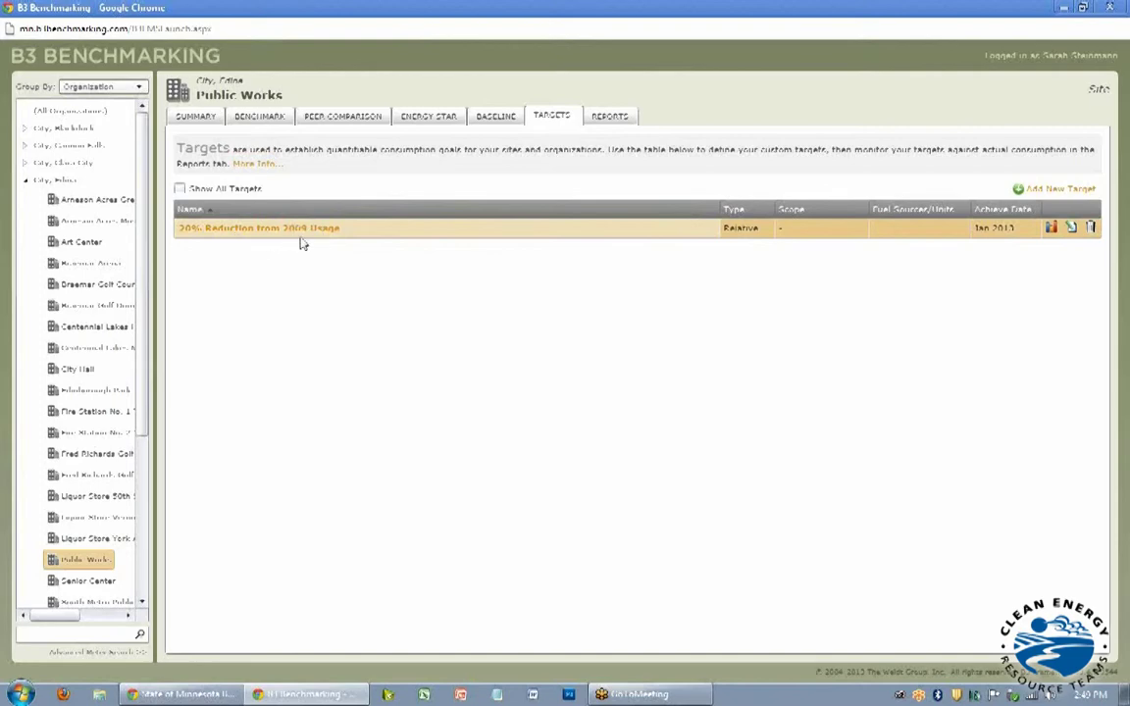
click(315, 231)
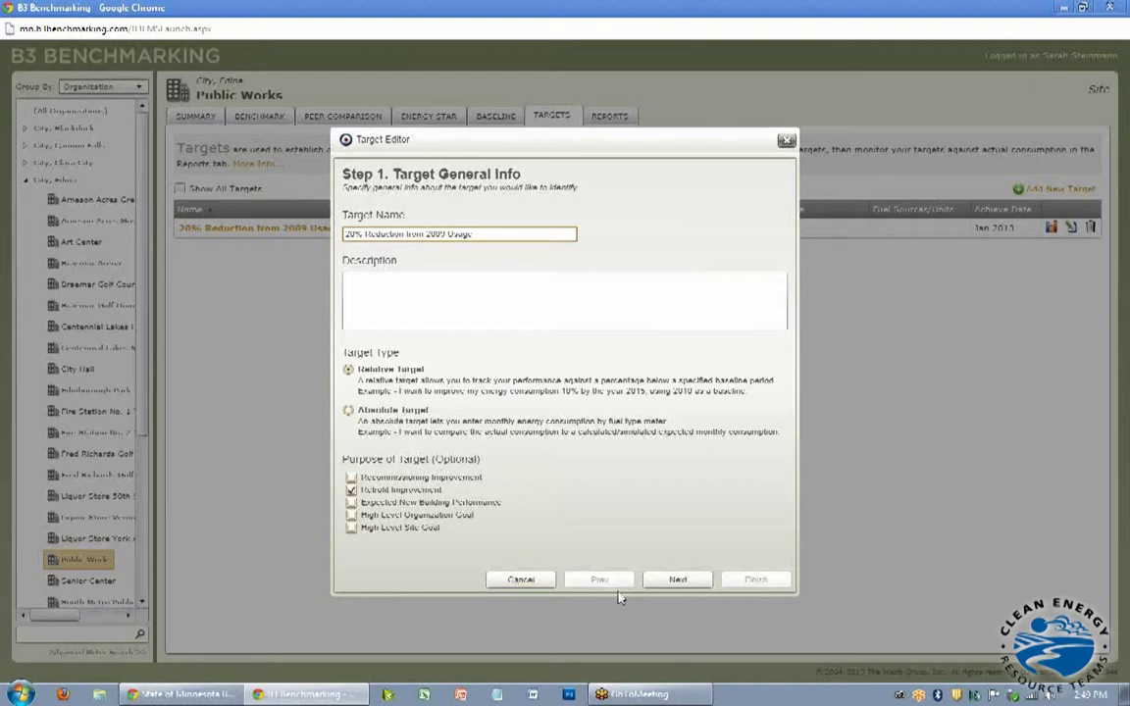
click(529, 583)
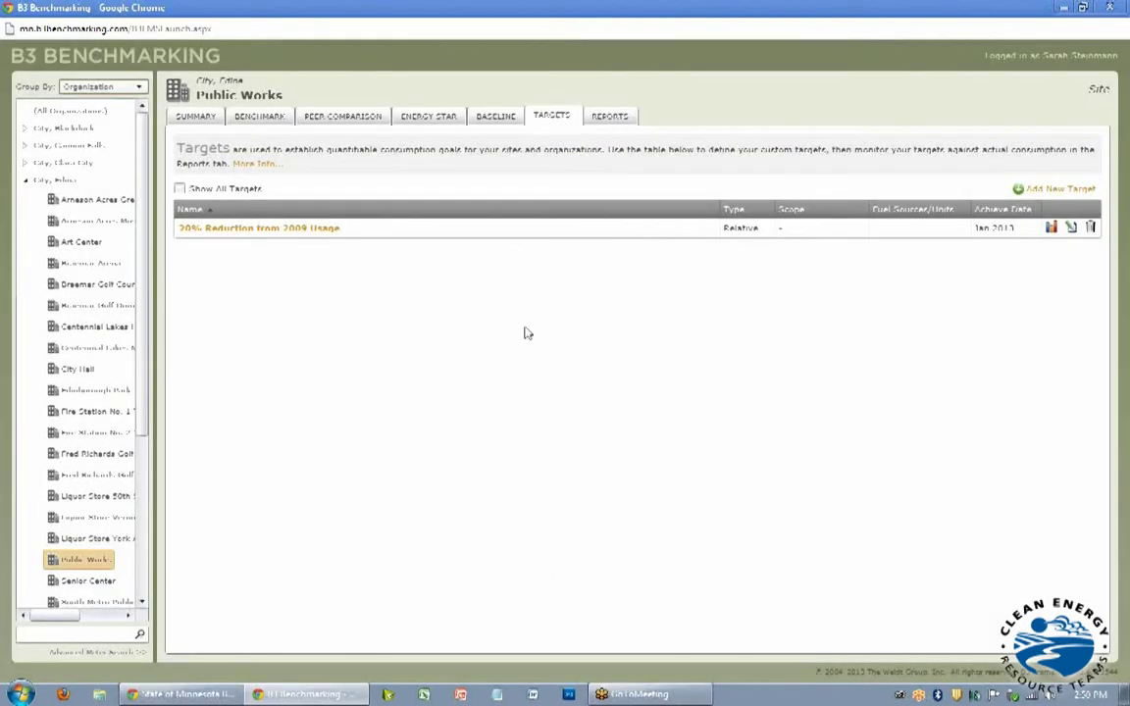
Open the Total Energy Dashboard report for Public Works and look over its monthly chart and baseline comparison table.
click(608, 116)
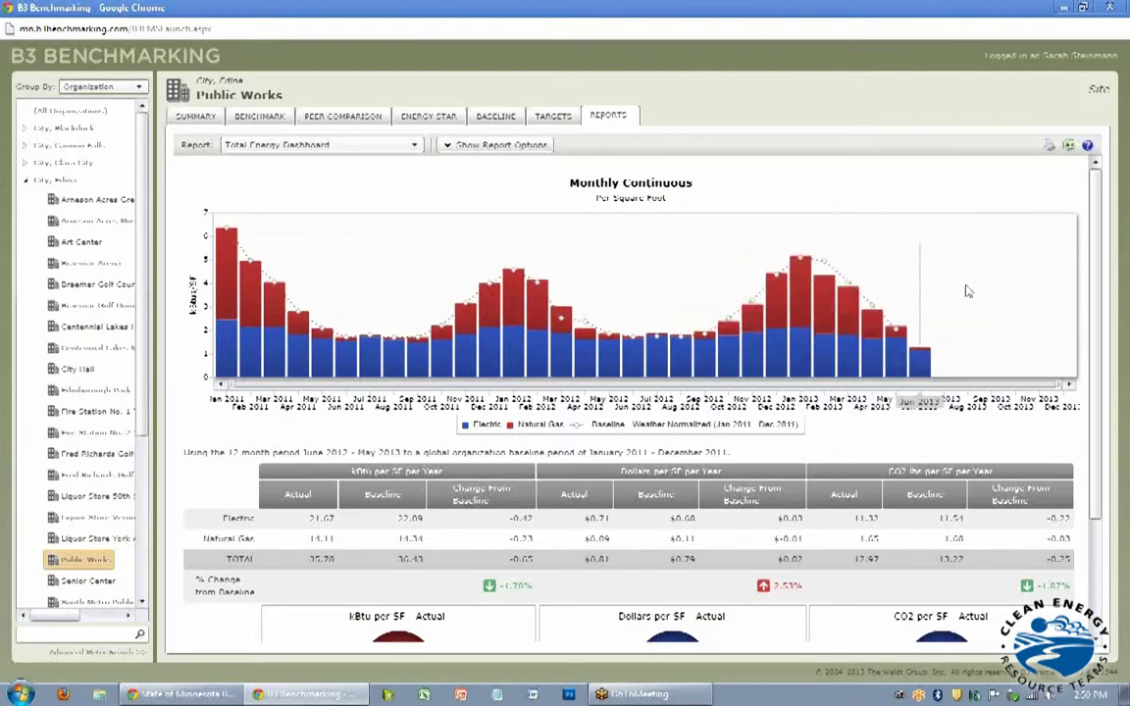
scroll(1096, 416, down, 2)
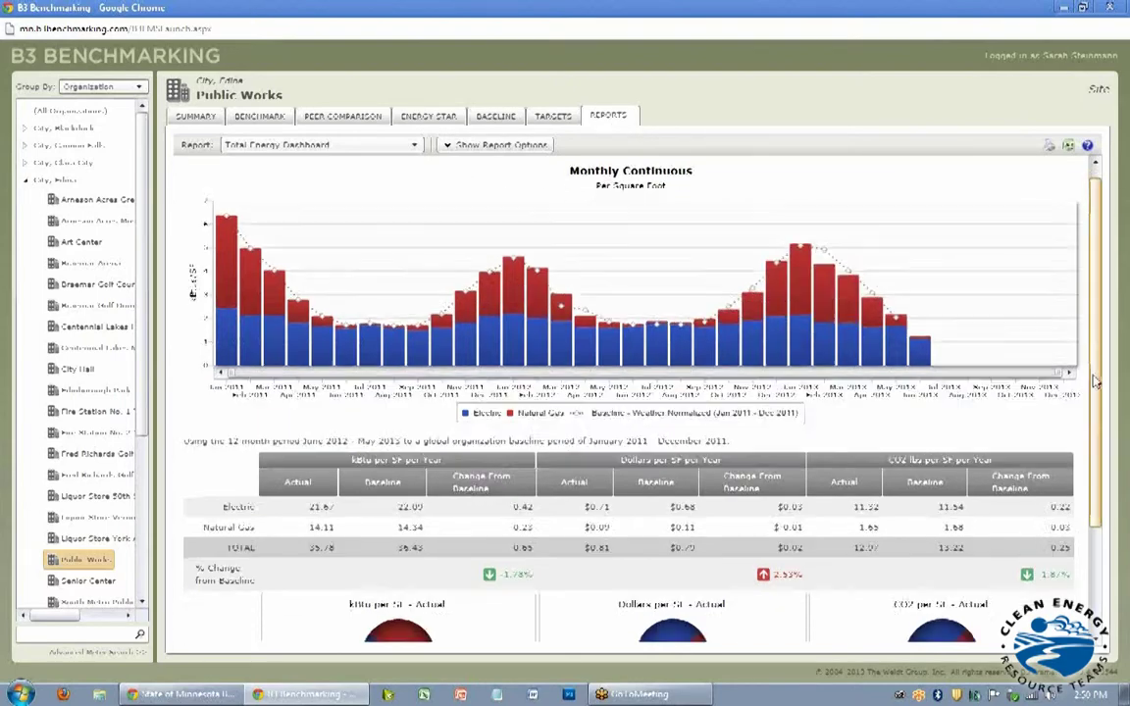
scroll(1079, 393, up, 2)
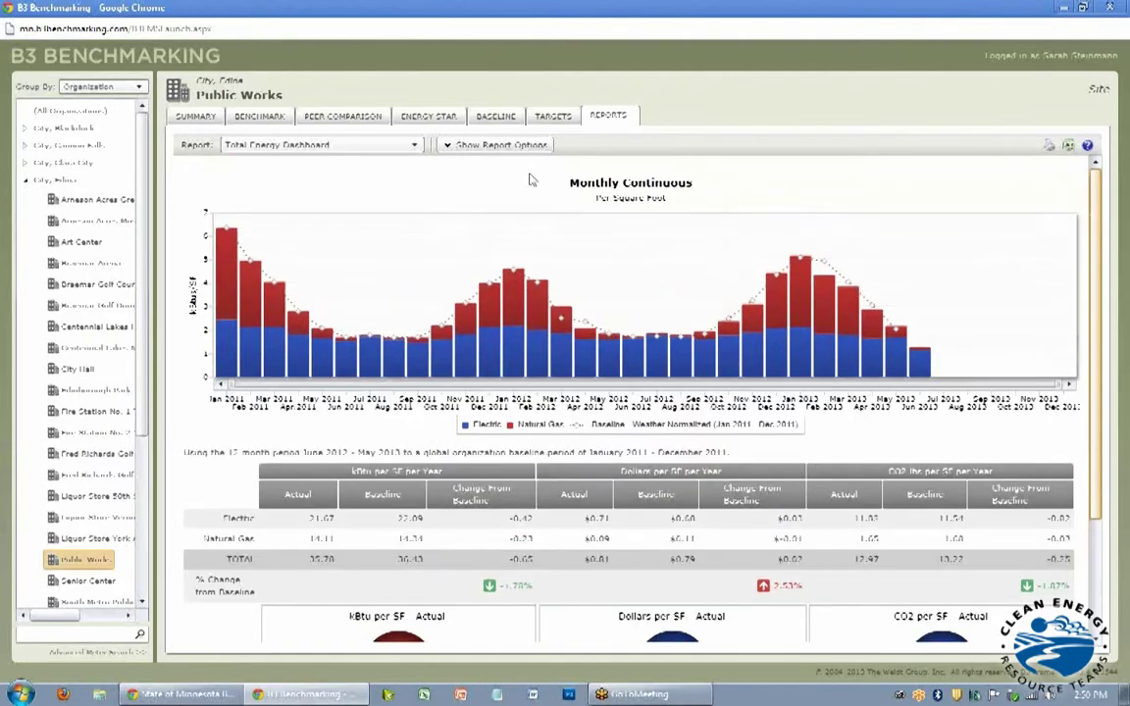
Show the report options and change the chart's start year, trying 2009 first and settling on 2010.
click(483, 147)
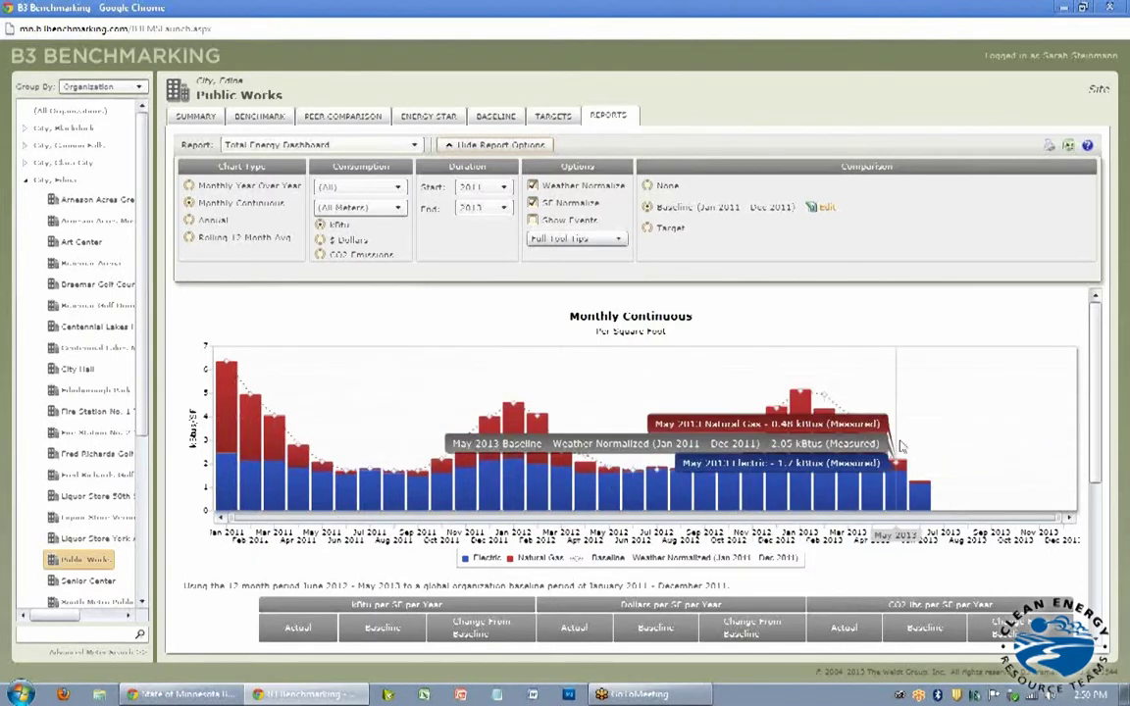
click(501, 191)
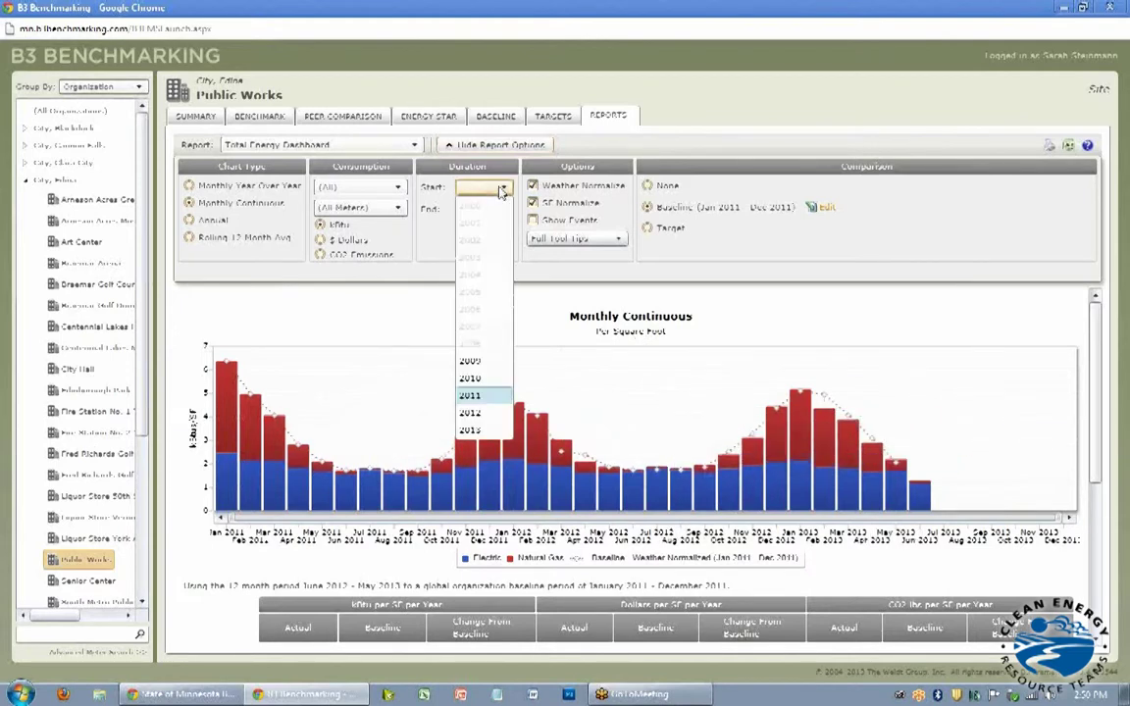
click(471, 361)
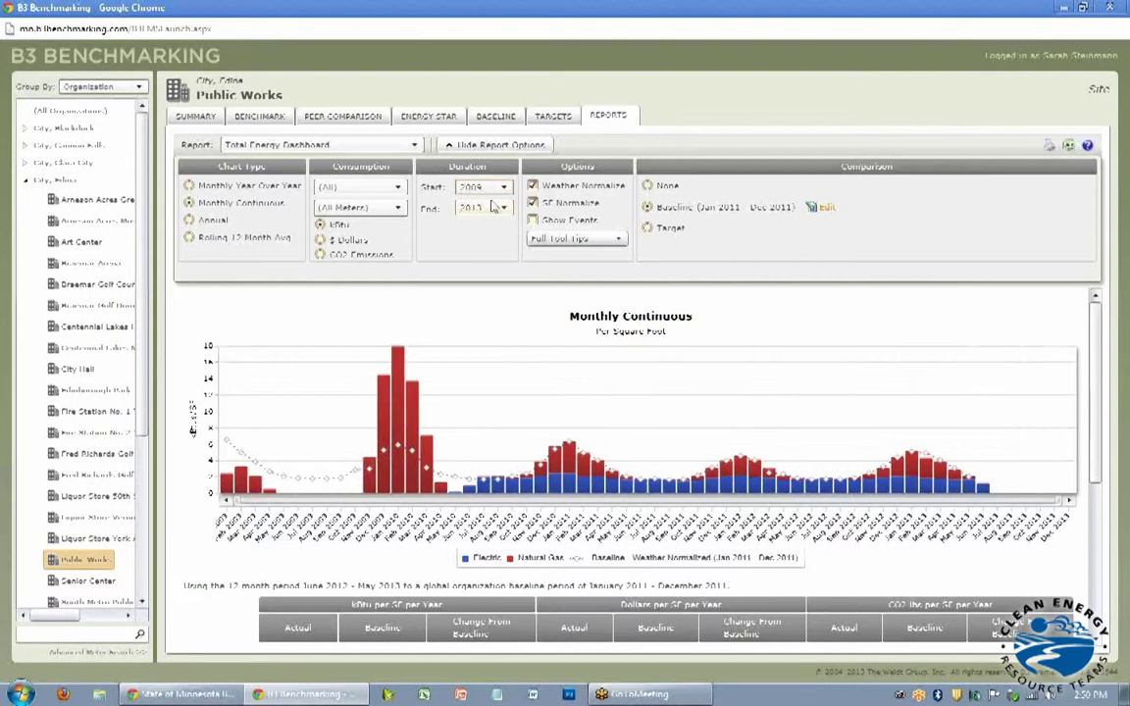
click(492, 189)
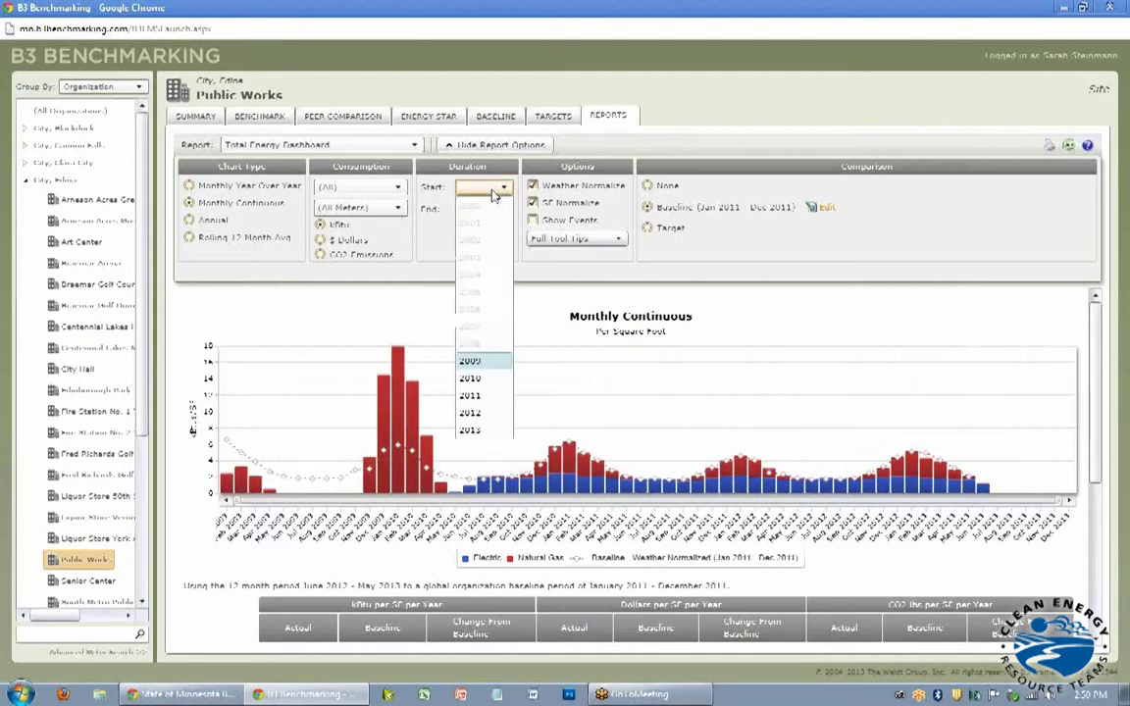
click(473, 380)
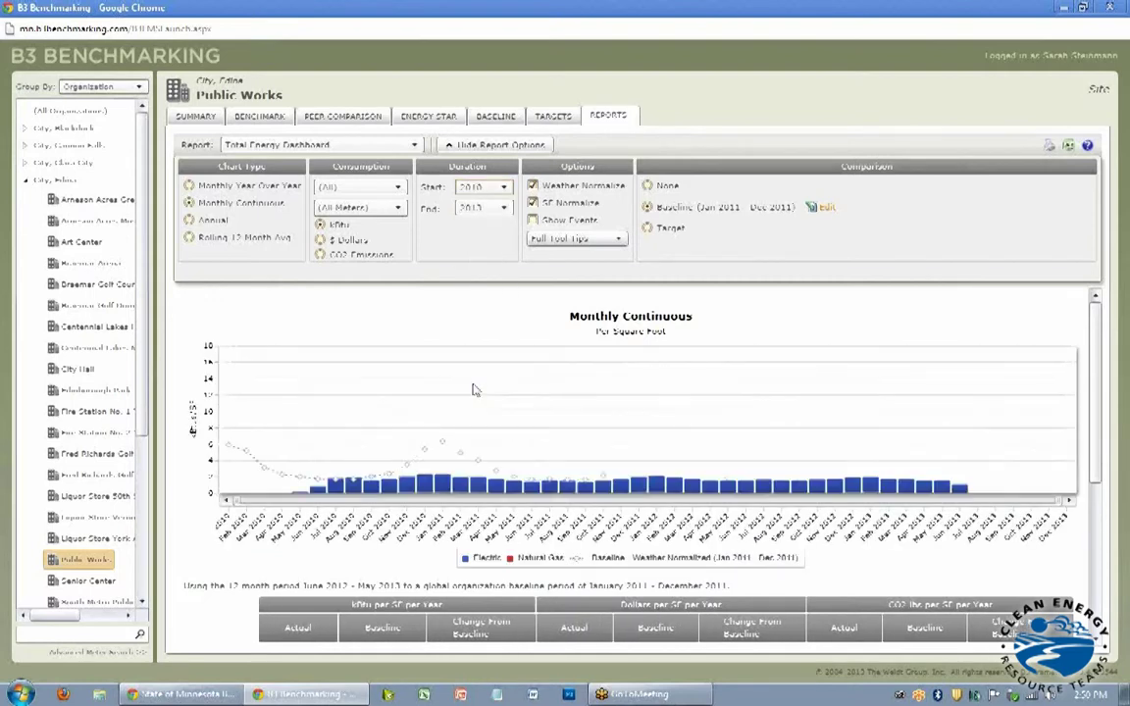
View the Public Works chart in dollars and in CO2 emissions, and return it to kBtu.
click(321, 240)
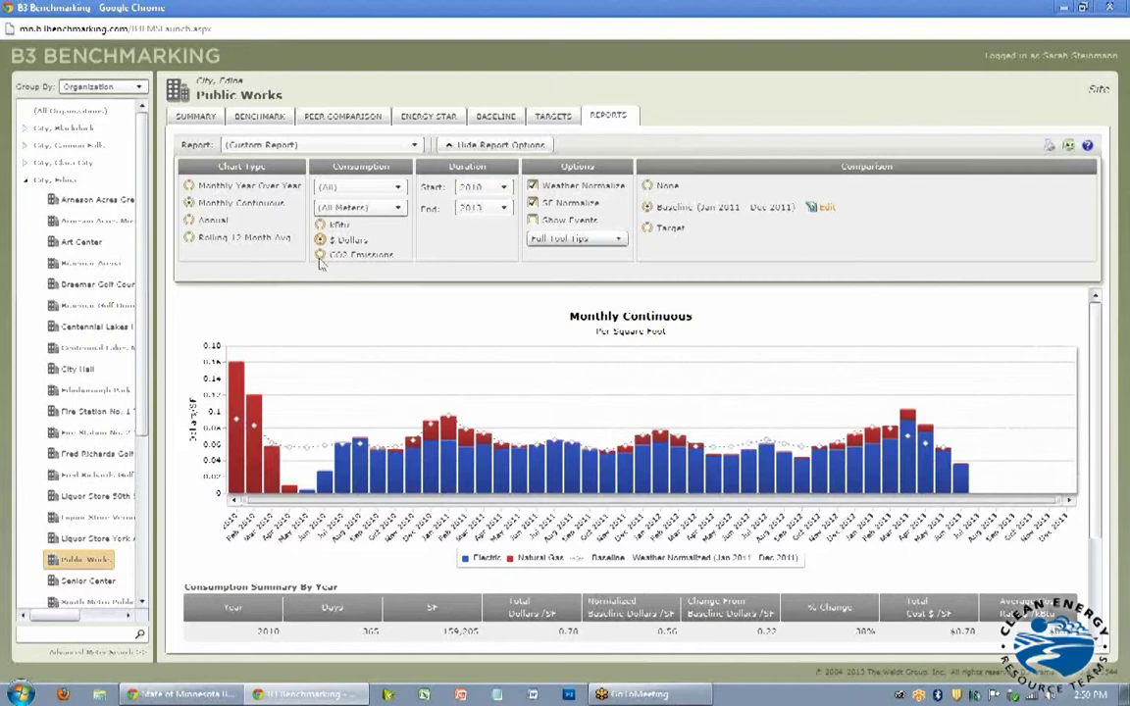
click(320, 255)
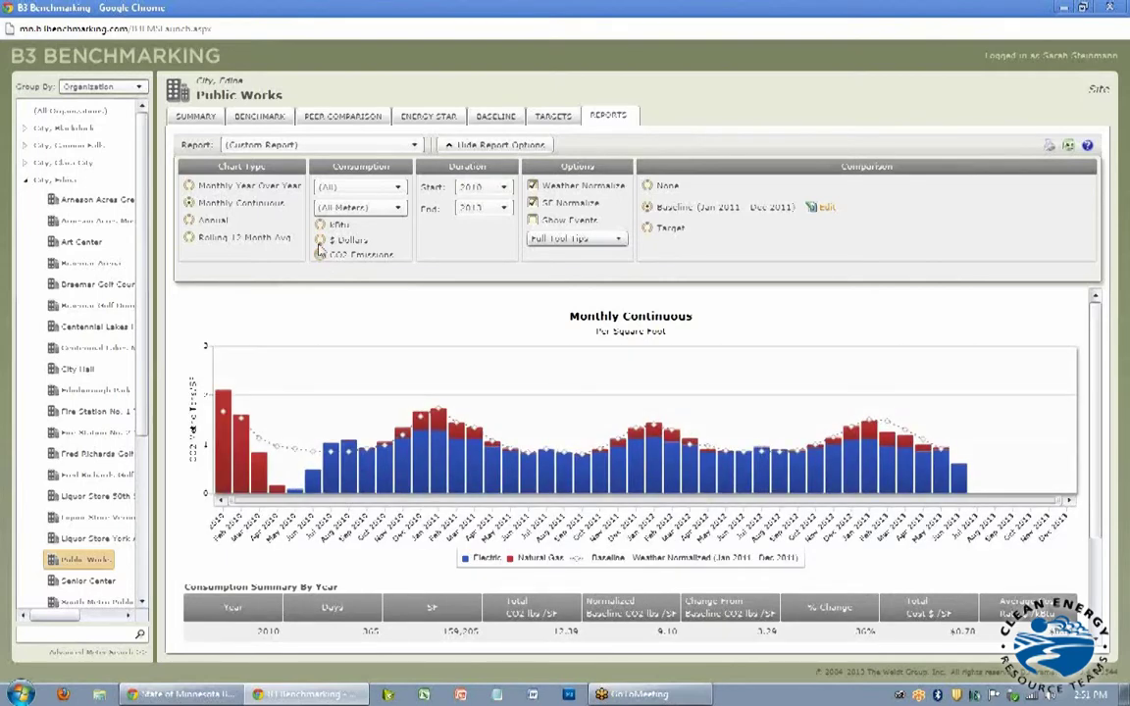
click(320, 226)
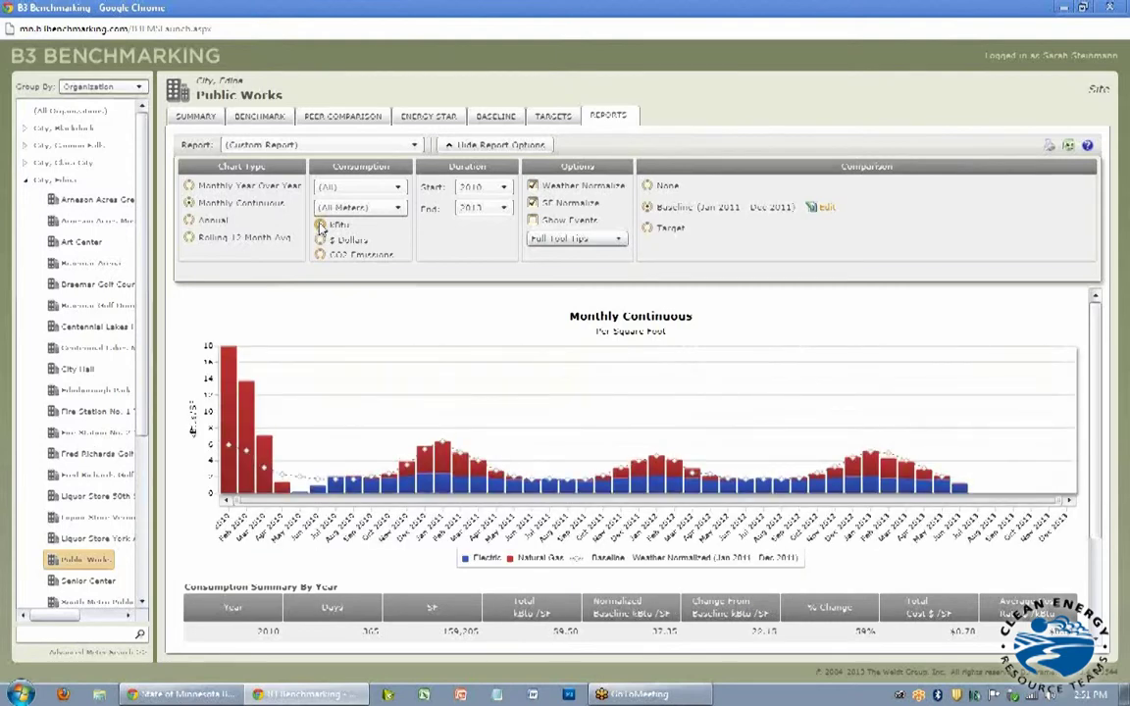
Display the consumption as a Monthly Year Over Year chart and compare the years' values for individual months.
click(189, 187)
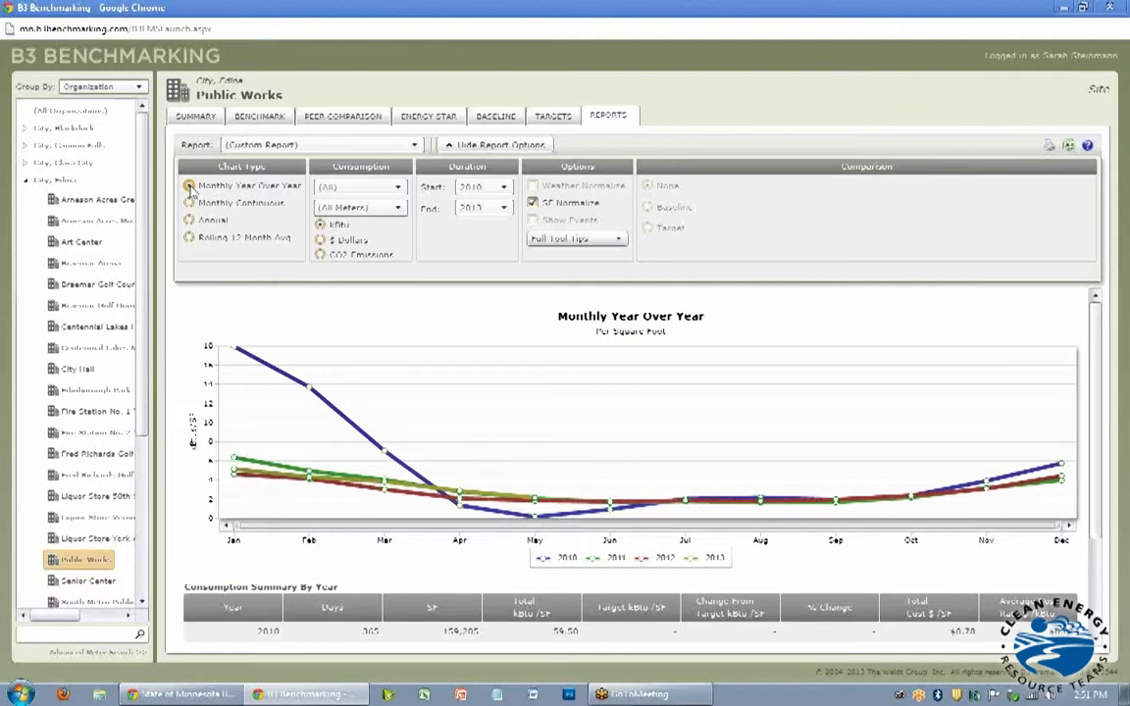
mouse_move(714, 463)
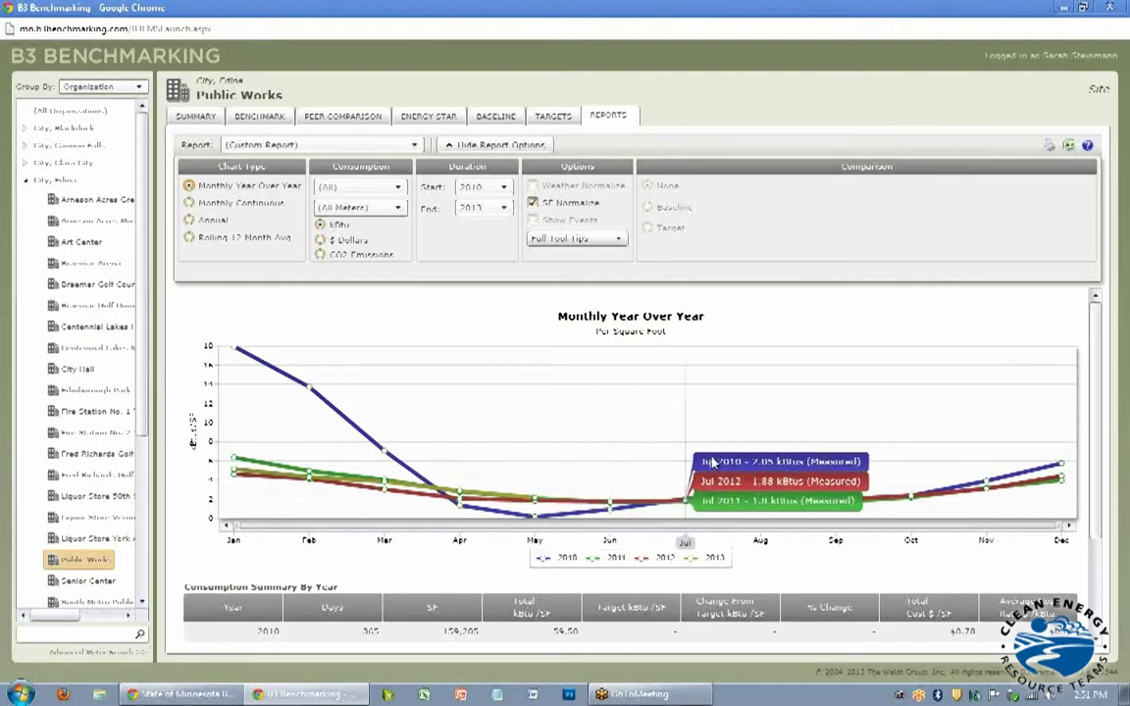
mouse_move(345, 391)
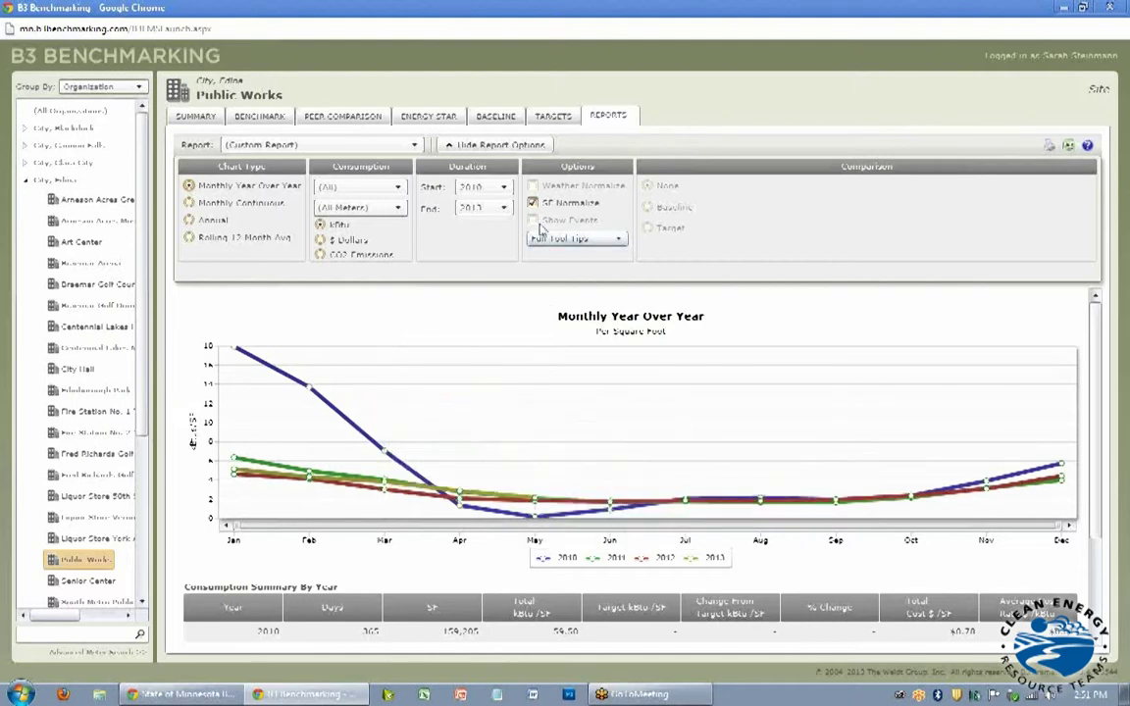
Return to the Monthly Continuous chart, turn off square-foot normalization and select the baseline as the comparison.
click(191, 204)
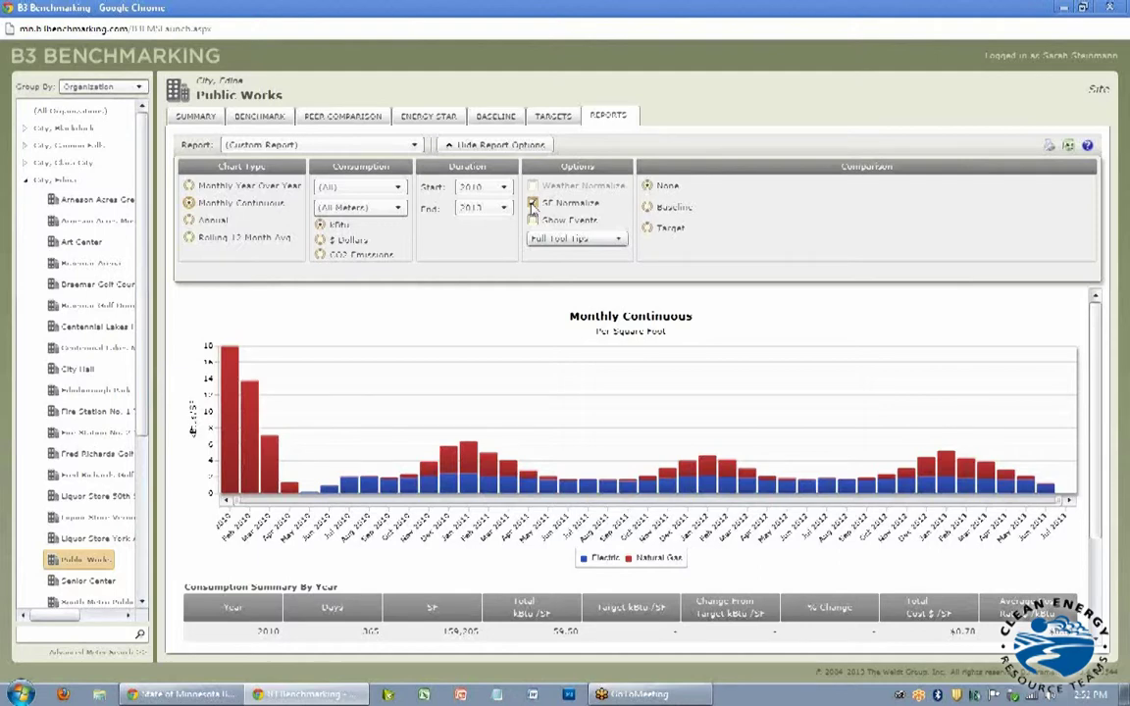
click(532, 203)
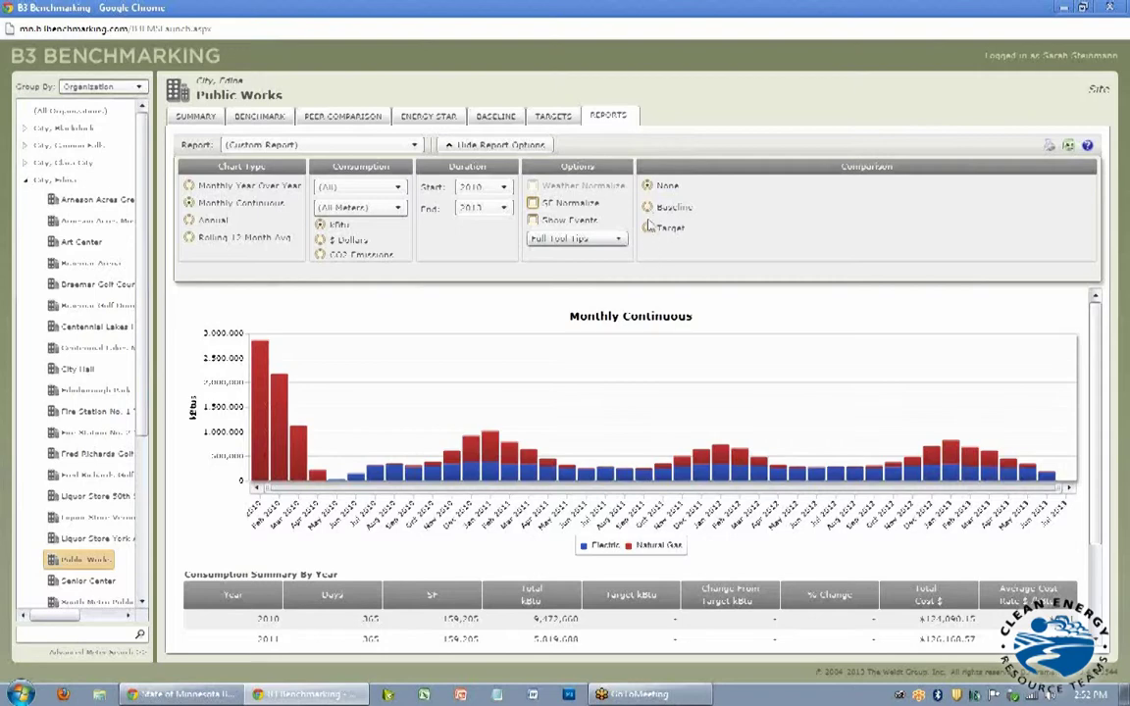
click(648, 208)
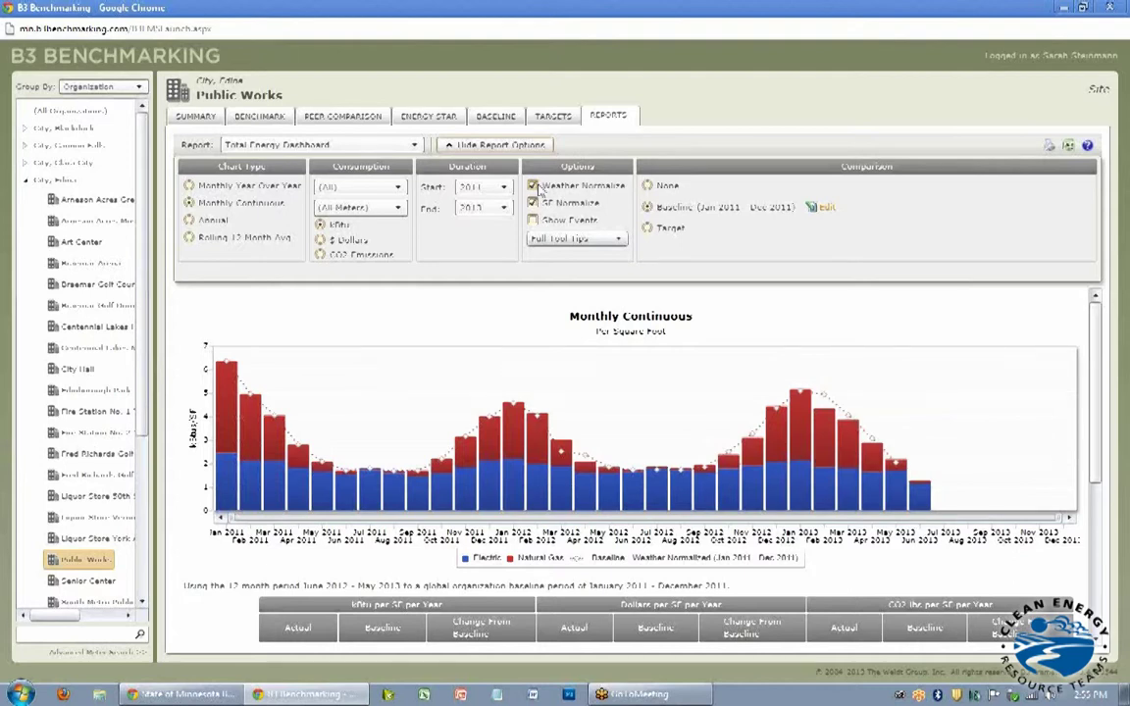
Compare the chart with and without weather normalization of the baseline, checking the January 2013 values, and leave the normalization off.
click(537, 186)
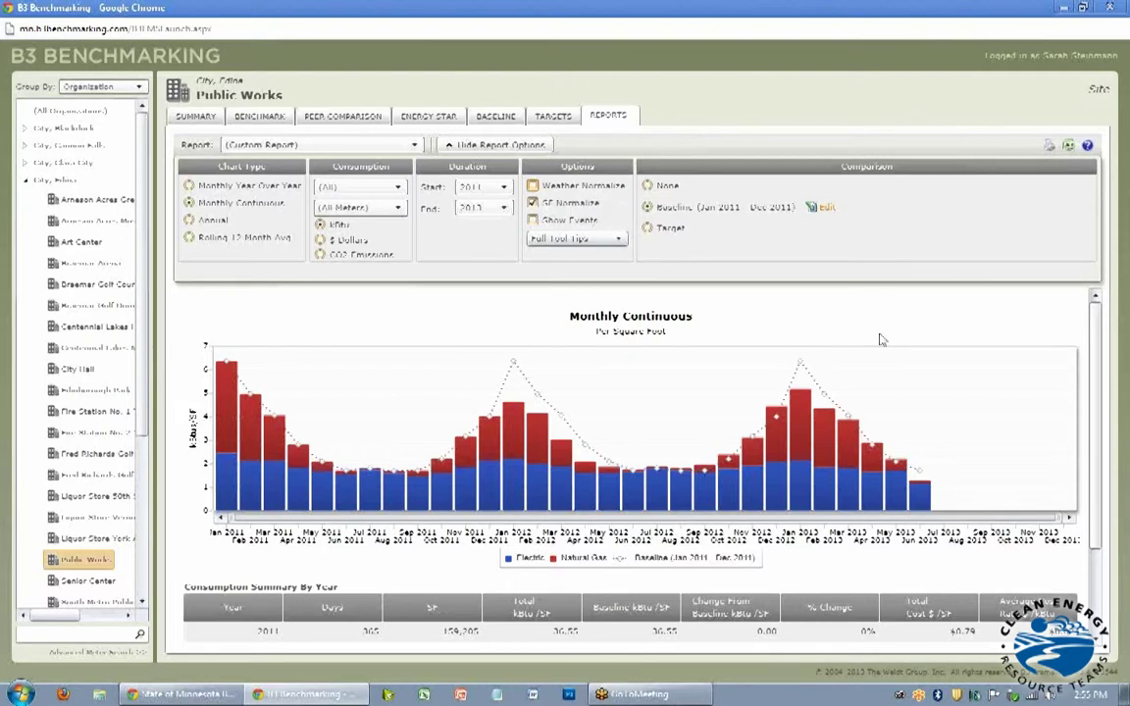
mouse_move(827, 502)
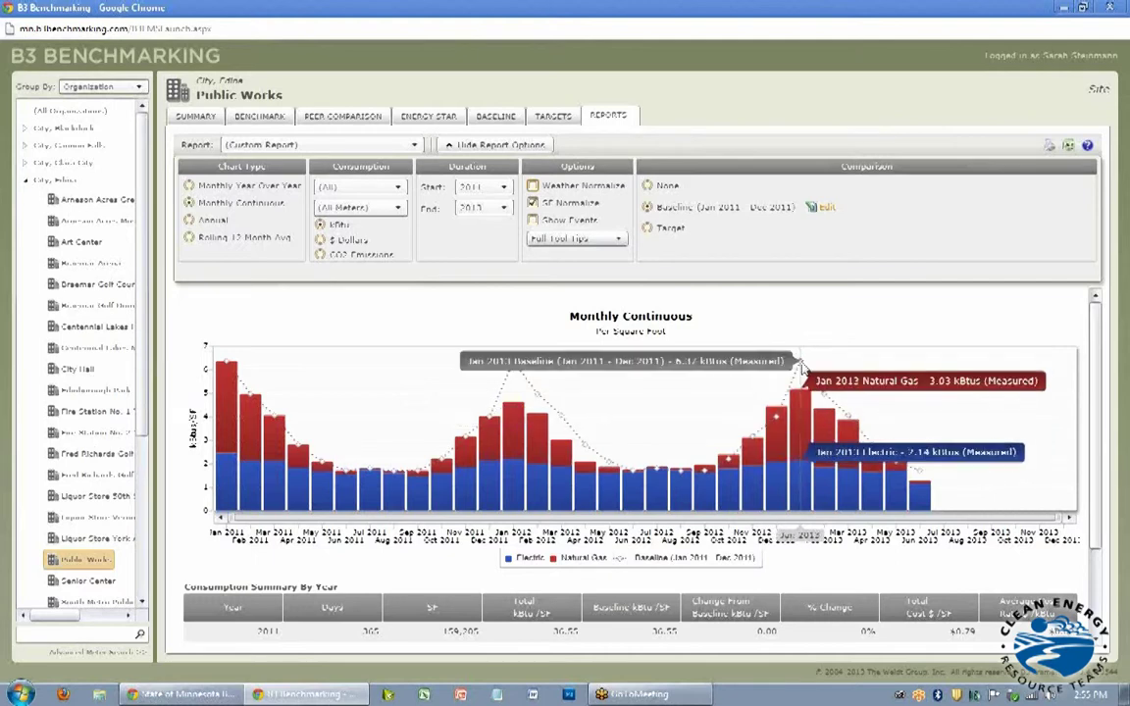
click(532, 188)
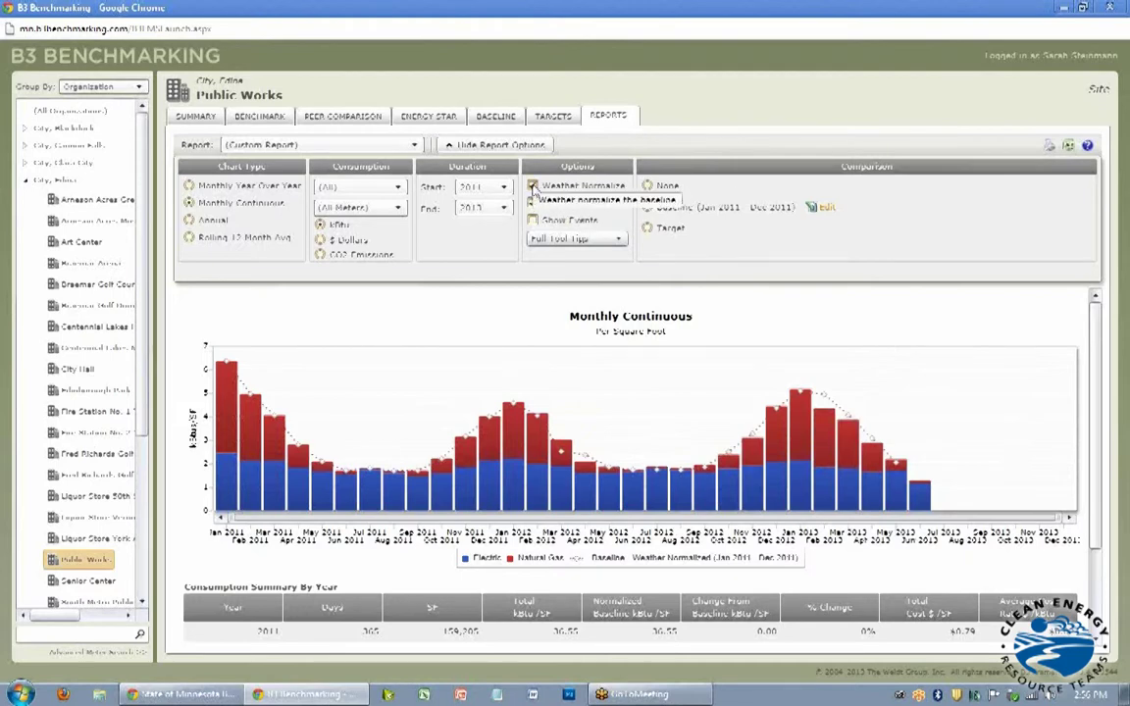
click(533, 187)
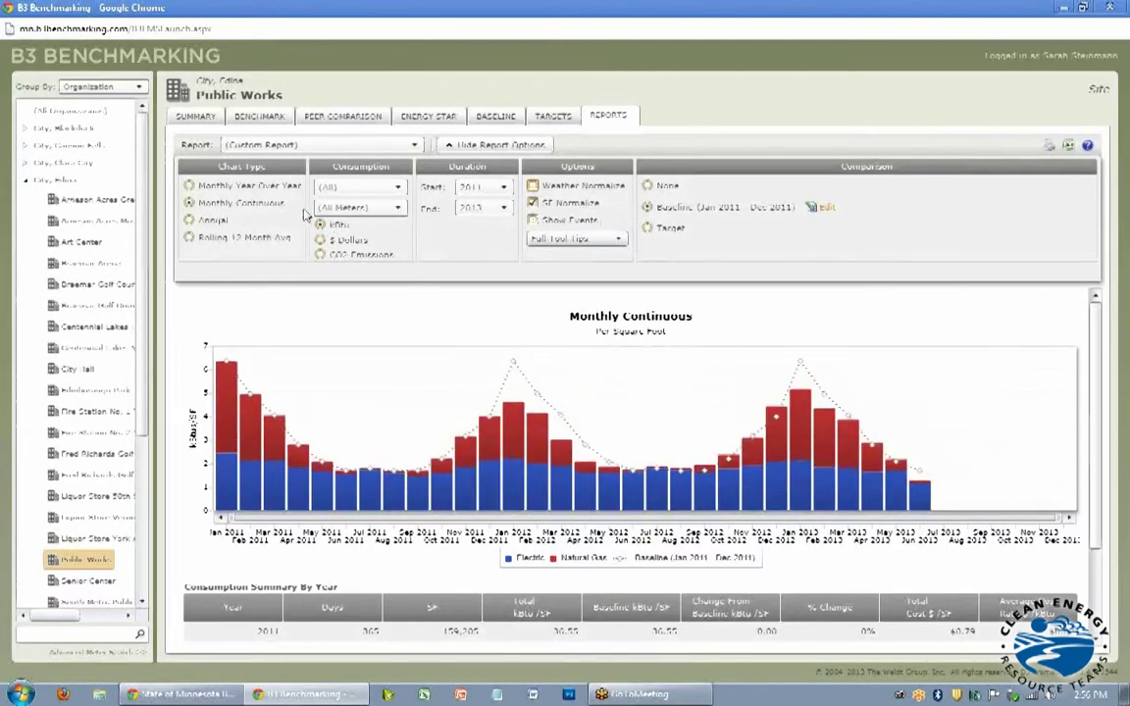
Limit the report to natural gas with square-foot normalization off and weather normalization on, and view the yearly consumption summary.
click(388, 188)
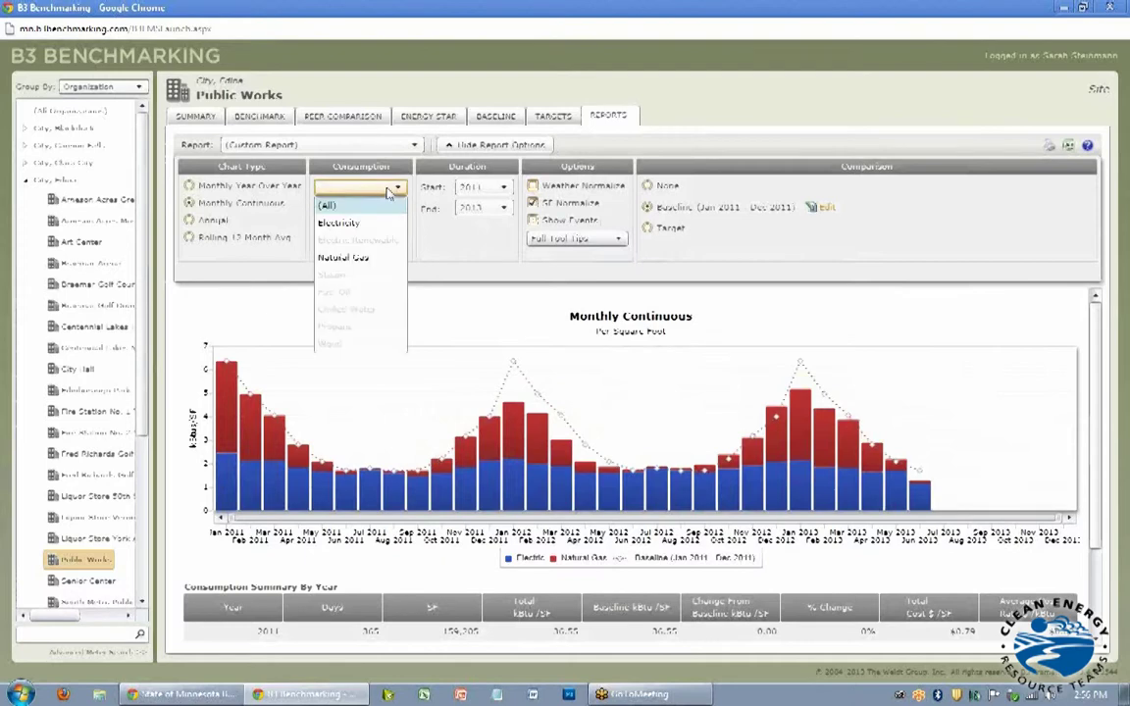
click(361, 259)
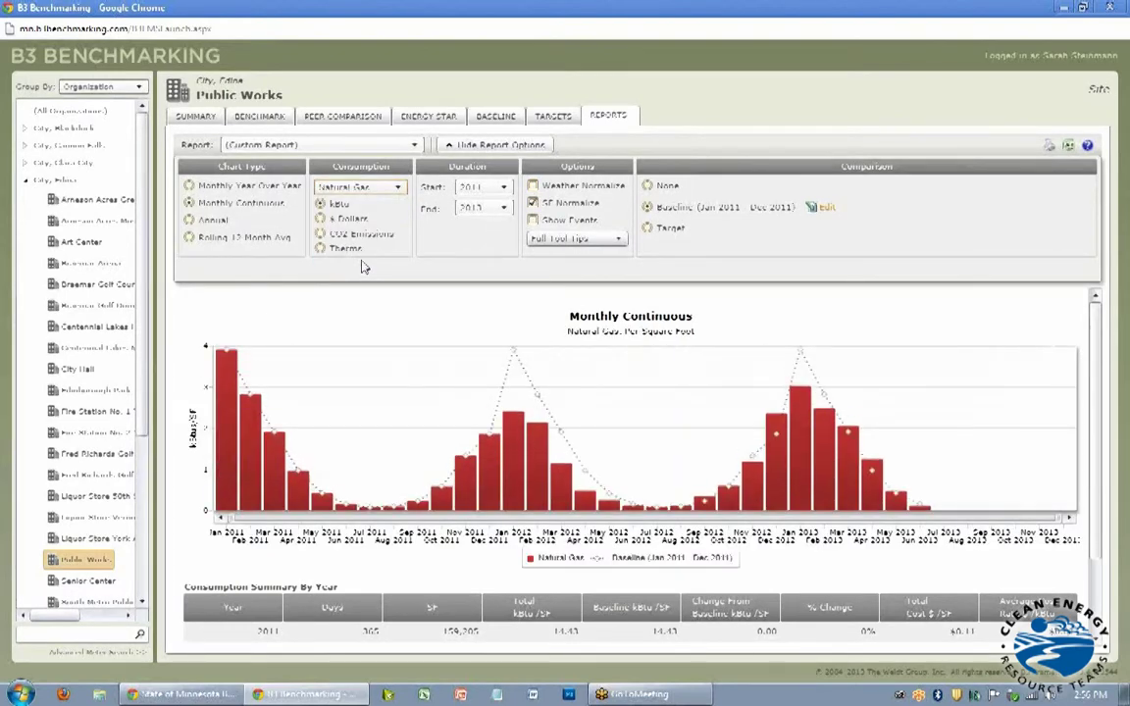
click(534, 204)
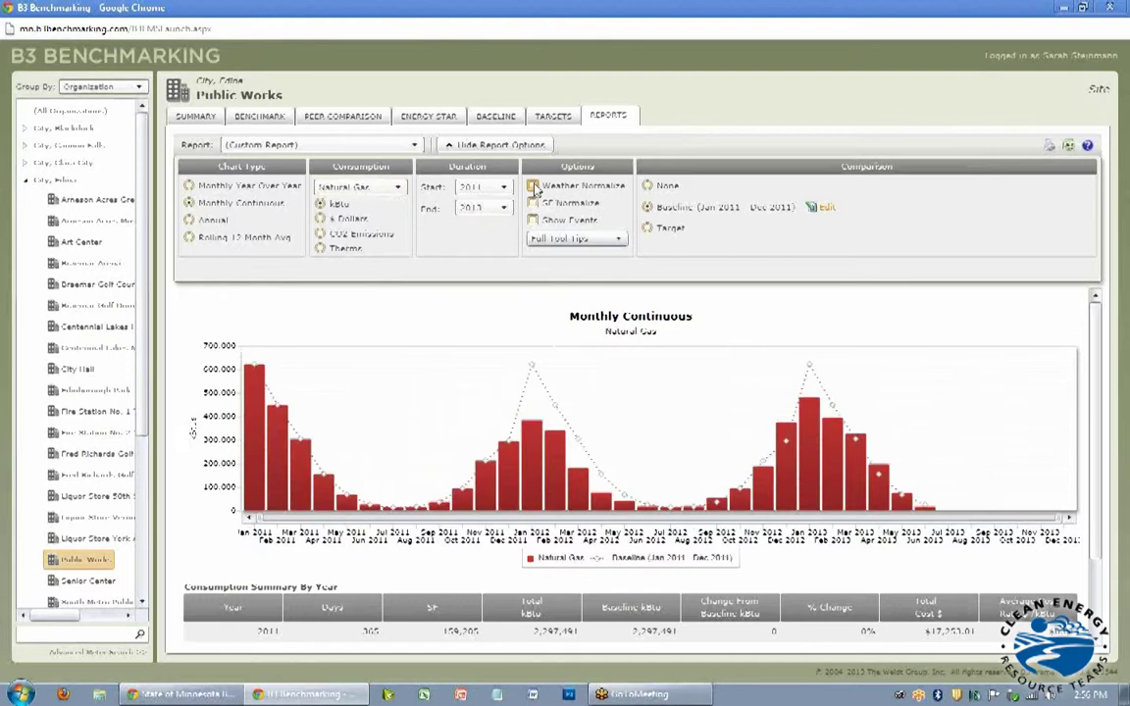
click(533, 186)
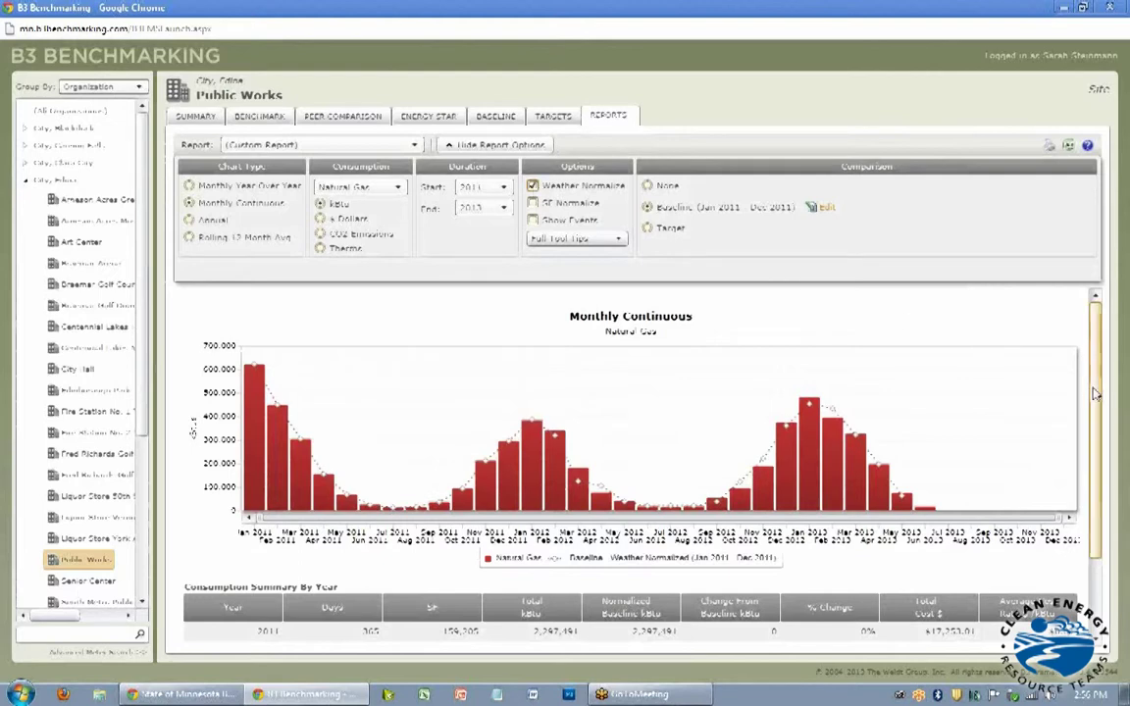
mouse_move(1096, 392)
mouse_down()
mouse_move(1095, 461)
mouse_move(1094, 380)
mouse_up()
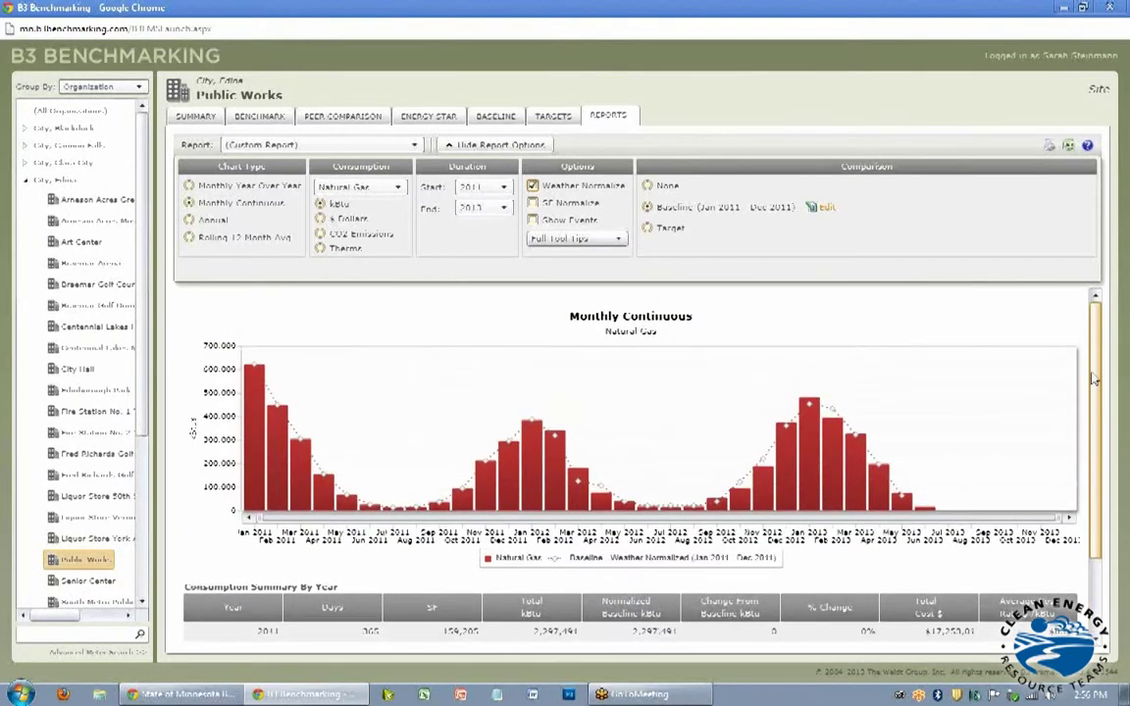
drag(1096, 386, 1101, 502)
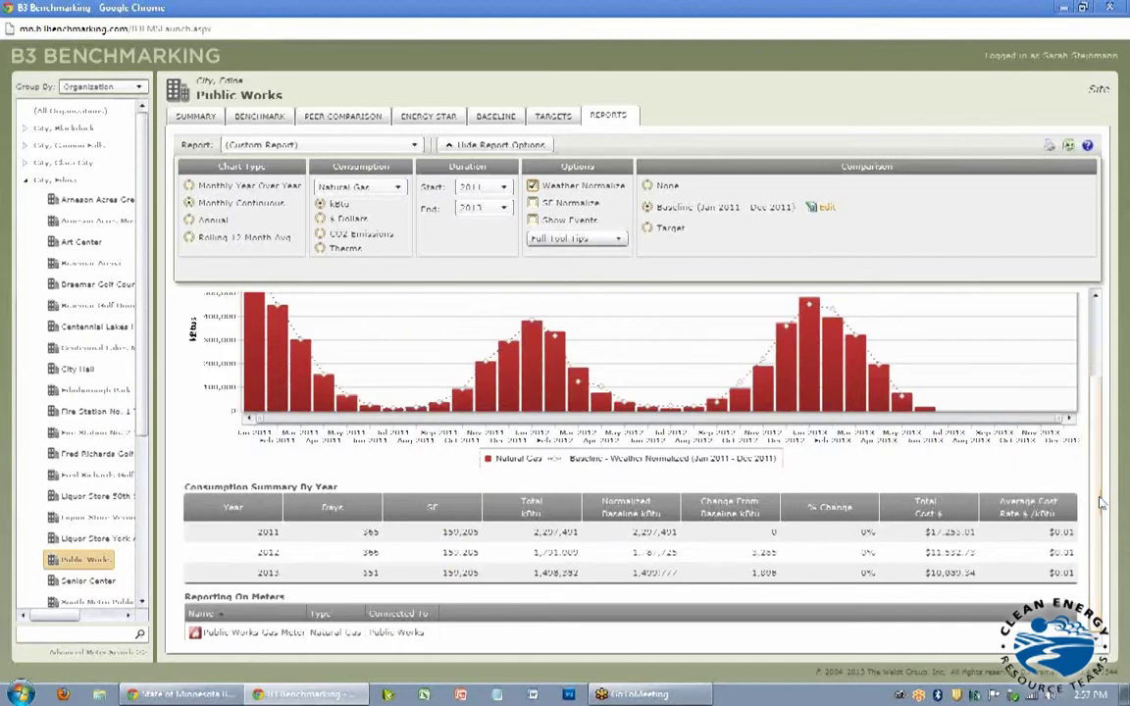
Widen the site list and look over the Total Energy Dashboard report for the whole City, Edina organization.
click(94, 199)
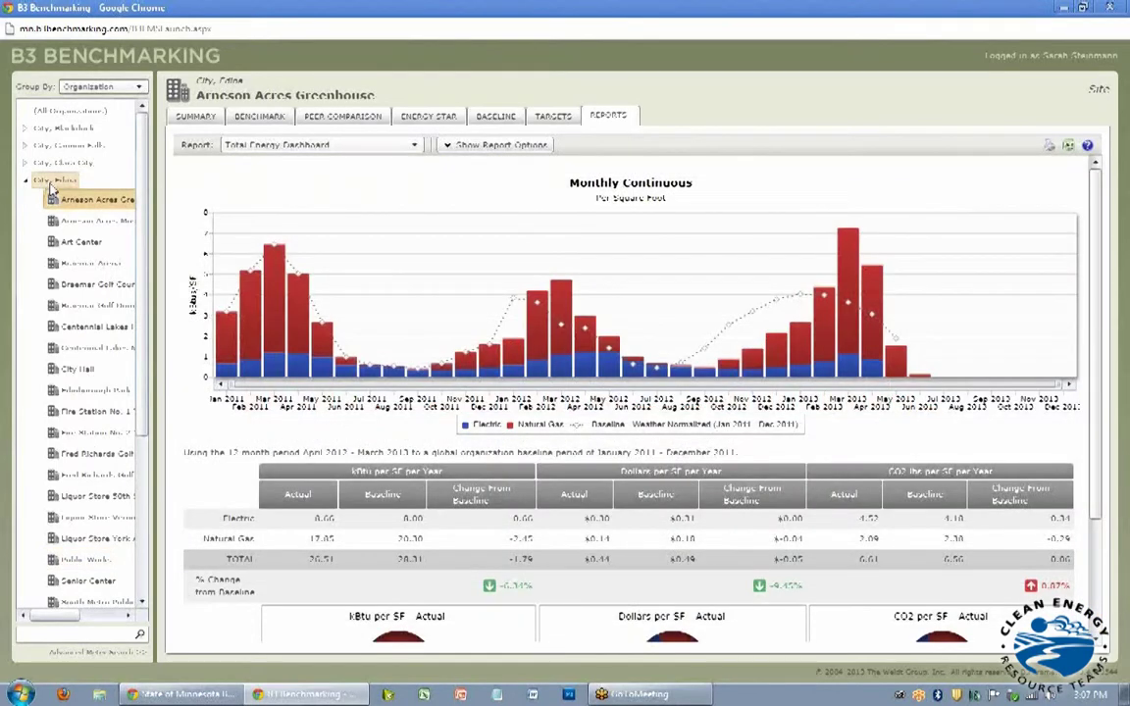
drag(147, 213, 238, 244)
click(67, 181)
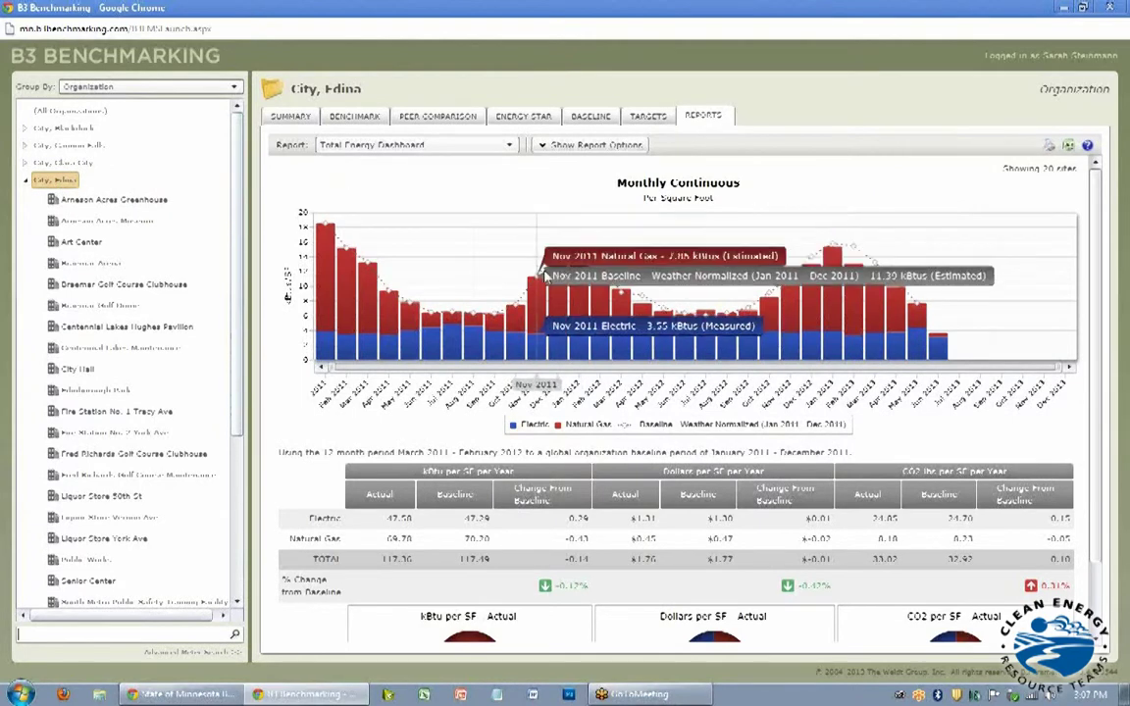
mouse_move(616, 278)
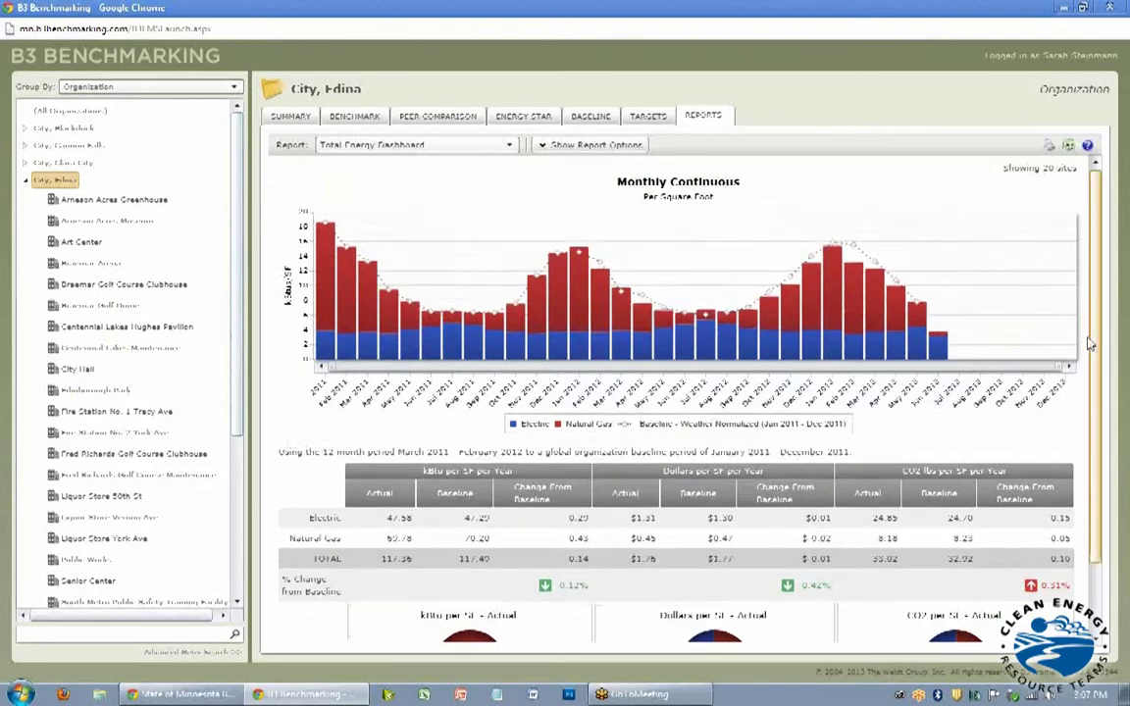
scroll(1093, 412, down, 1)
scroll(1089, 432, up, 1)
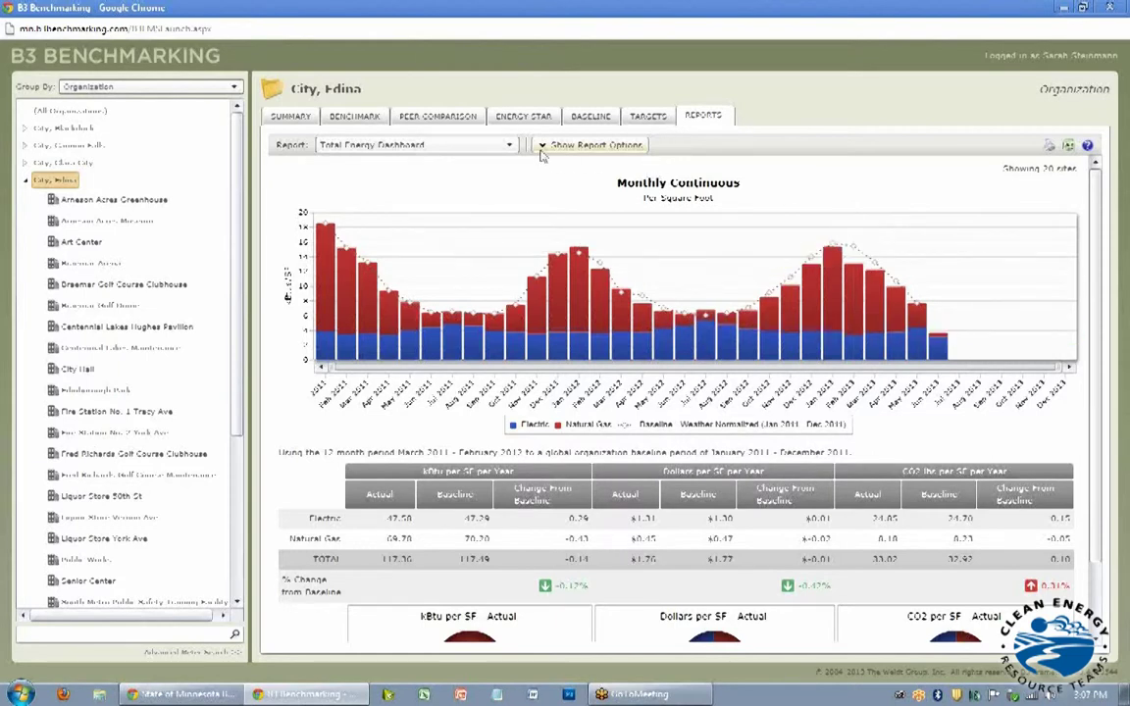
Show the benchmark results for City, Edina and look through the ratios, potential savings and B3 ratings of its sites.
click(356, 117)
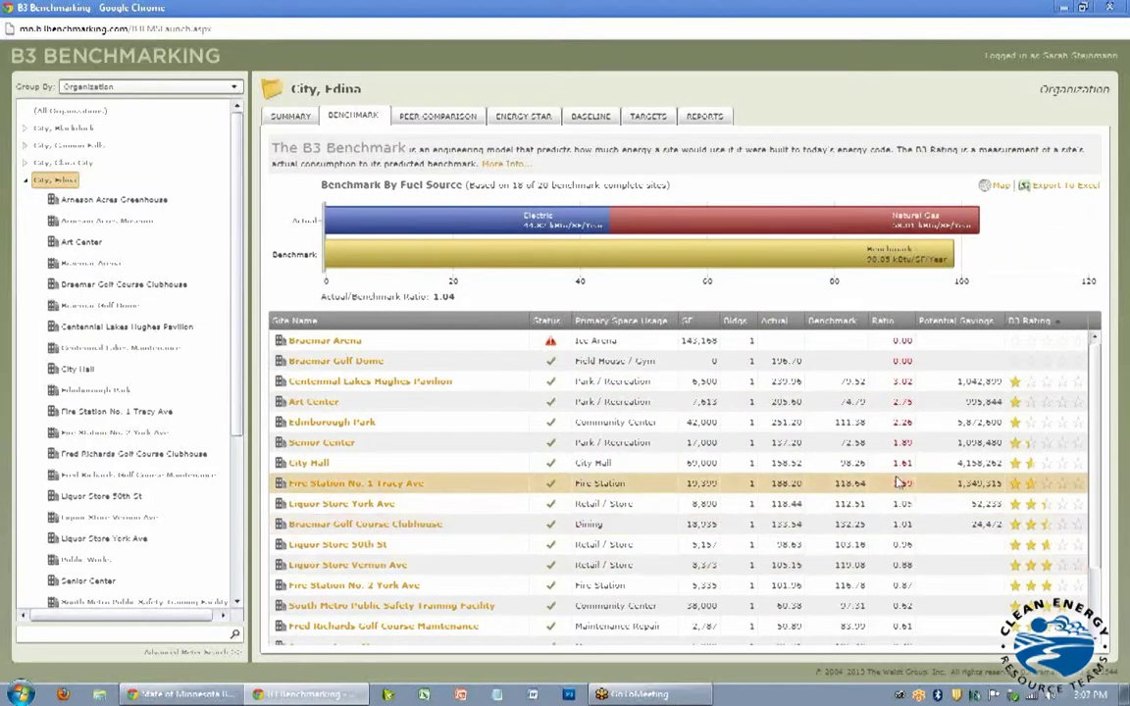
scroll(1087, 478, down, 2)
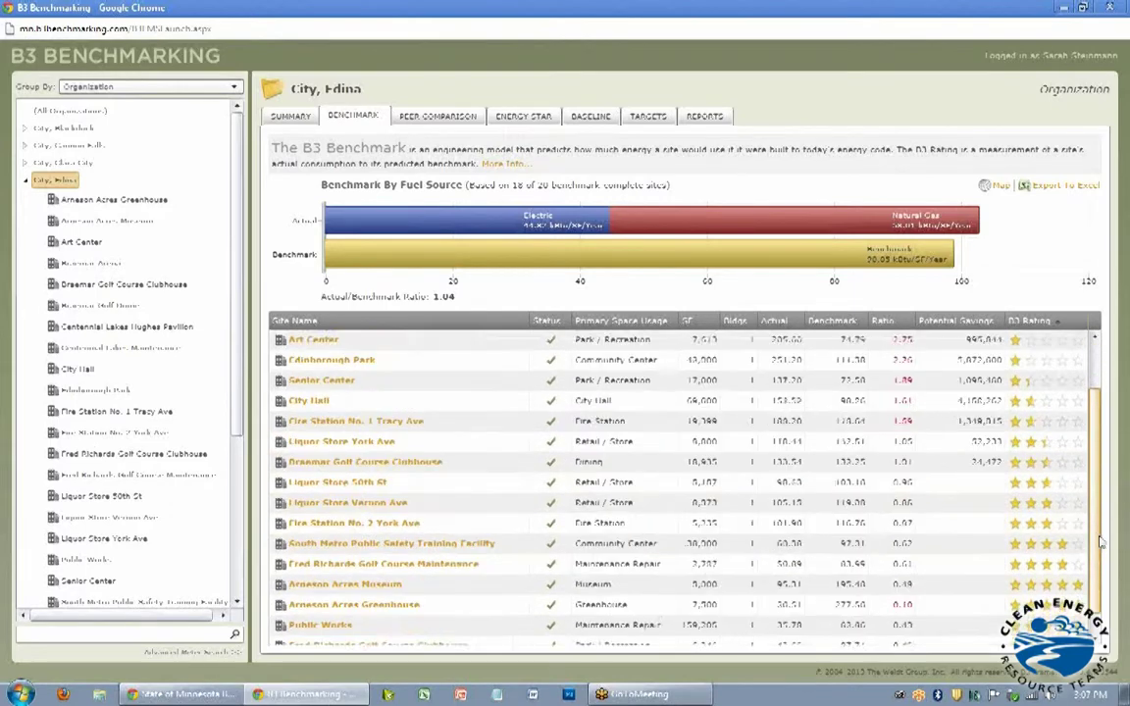
scroll(1089, 422, up, 2)
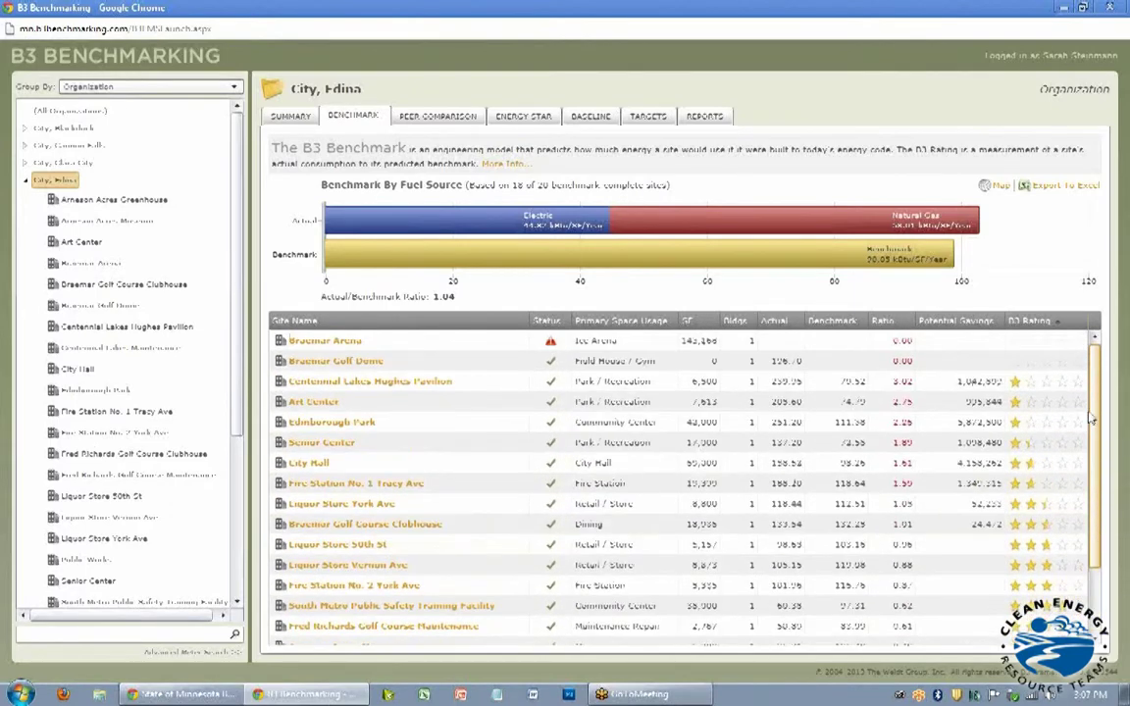
scroll(1088, 420, down, 2)
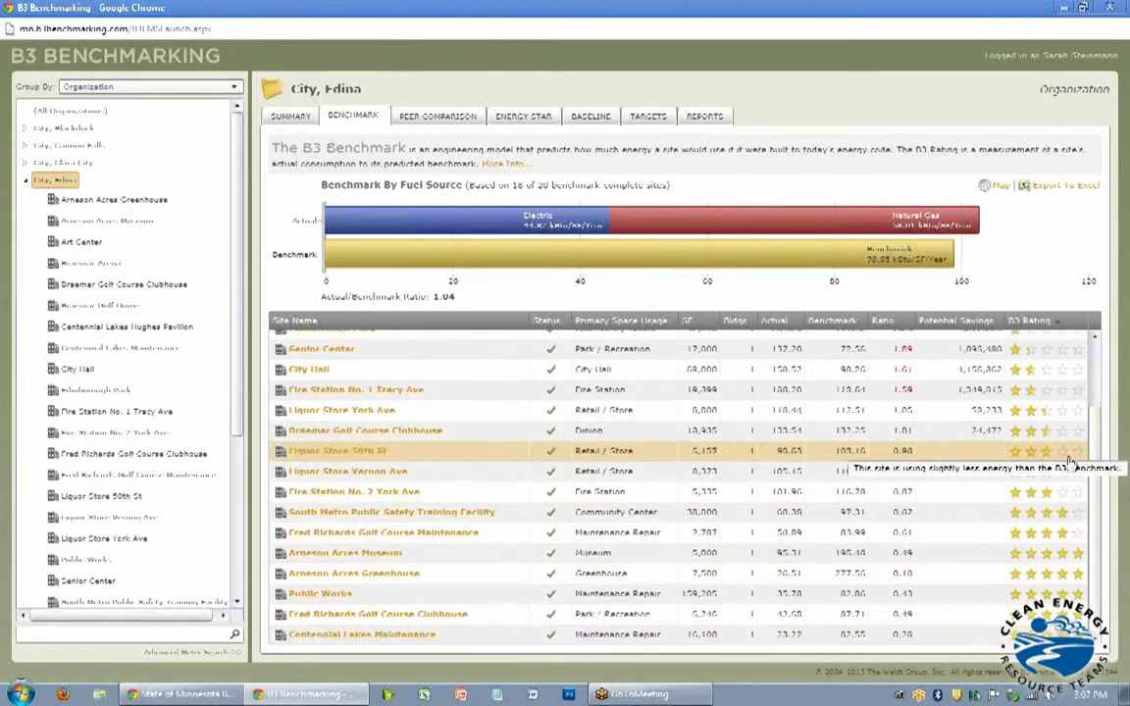
scroll(1087, 481, up, 1)
scroll(1087, 481, up, 2)
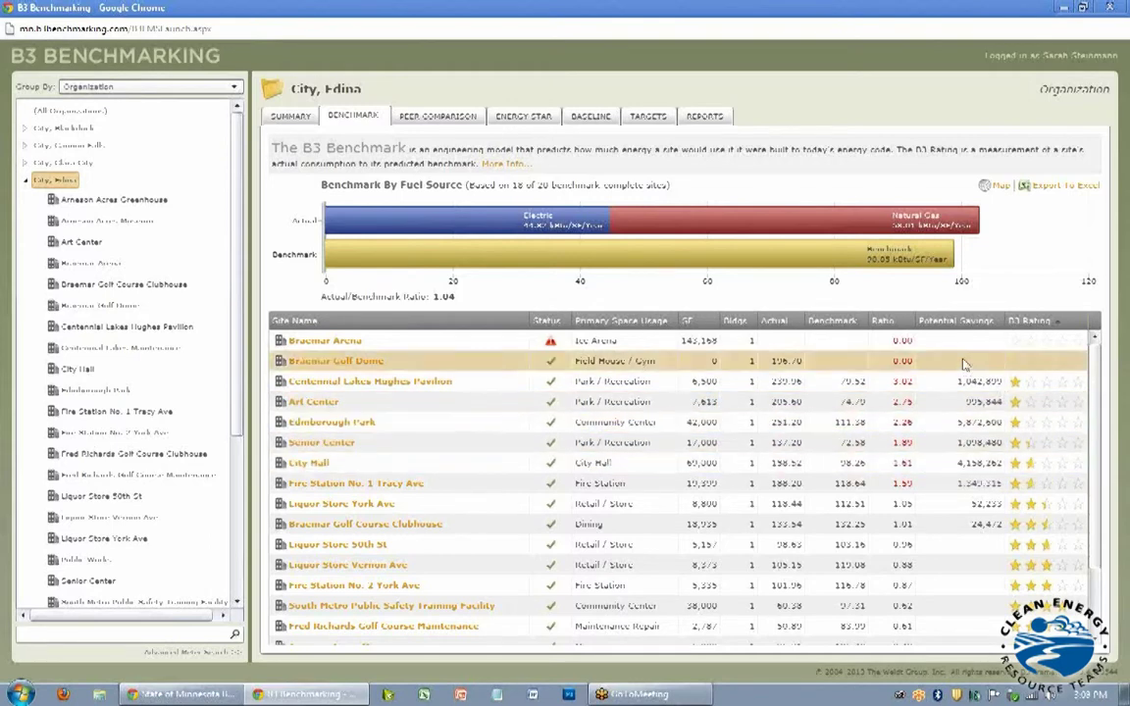
Open the City, Edina summary and examine the completeness figures and the data status of its sites.
click(292, 117)
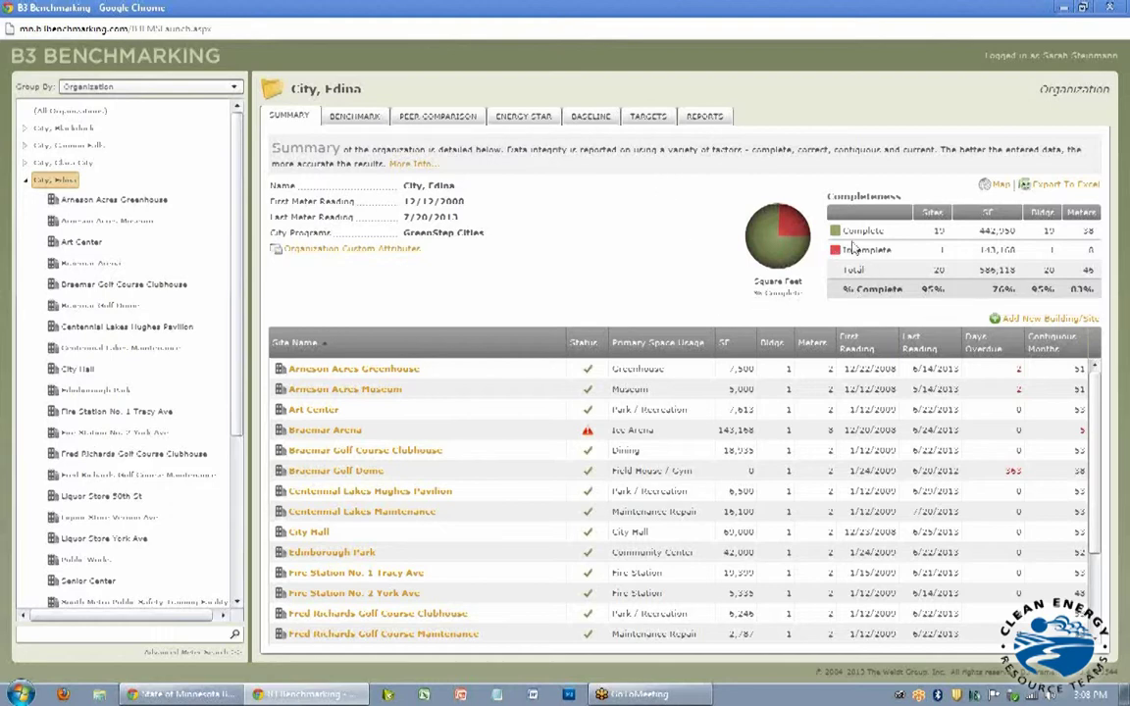
mouse_move(806, 246)
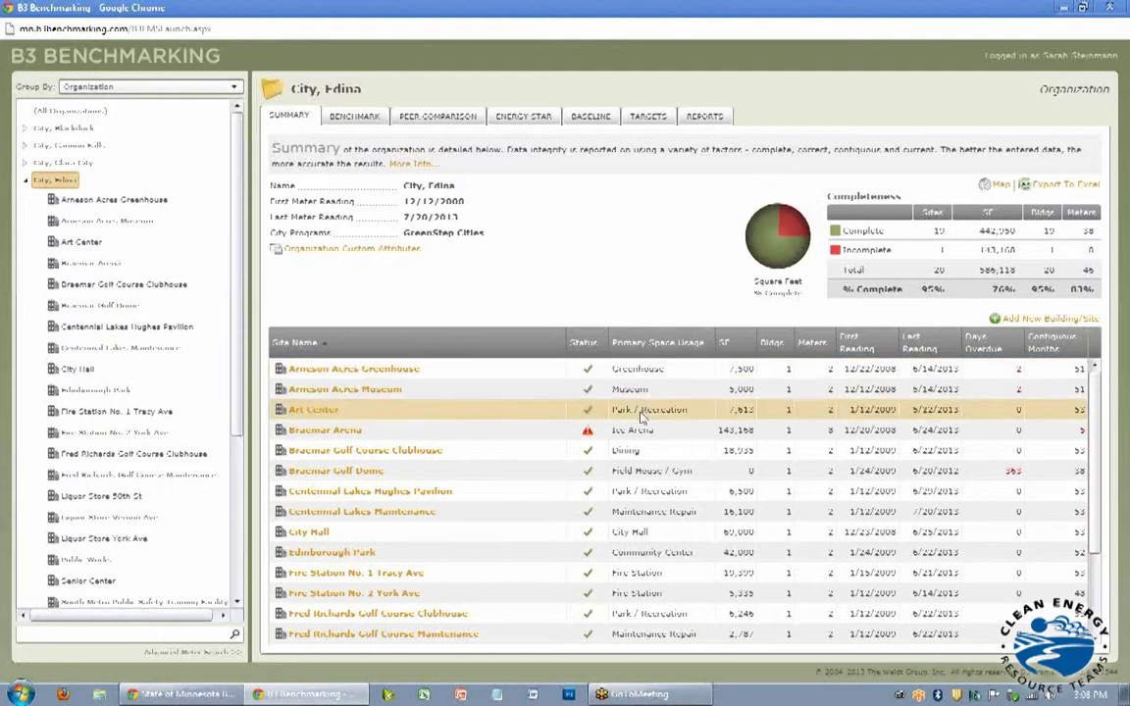
mouse_move(589, 437)
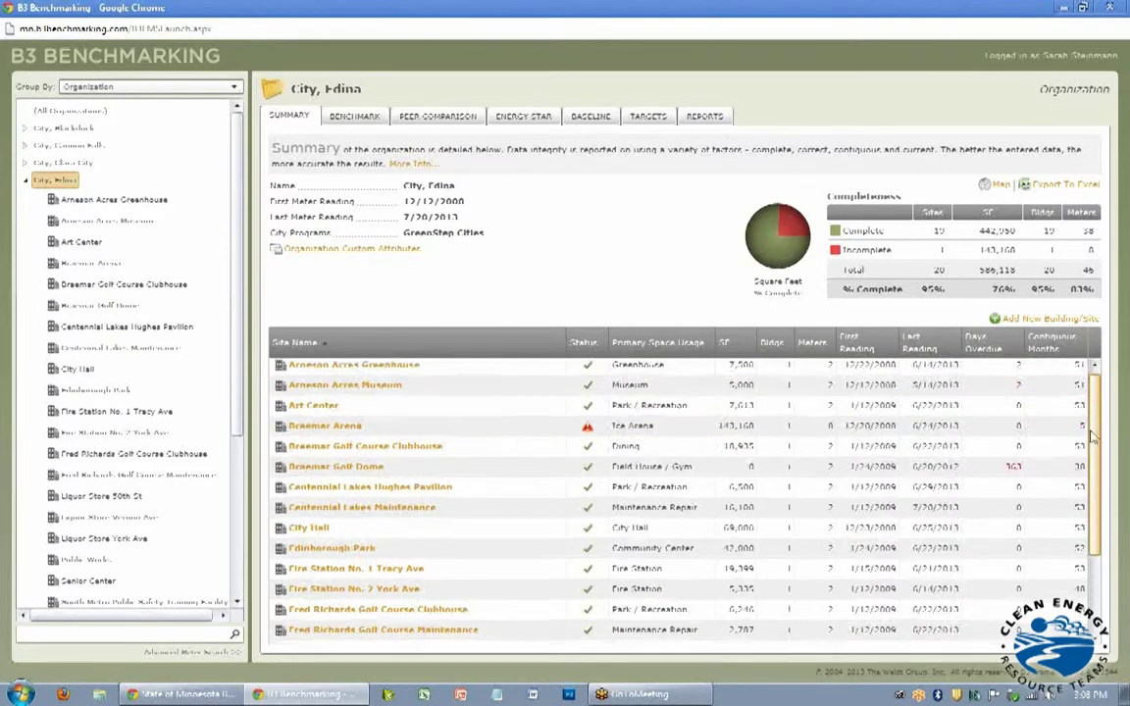
drag(1095, 429, 1079, 384)
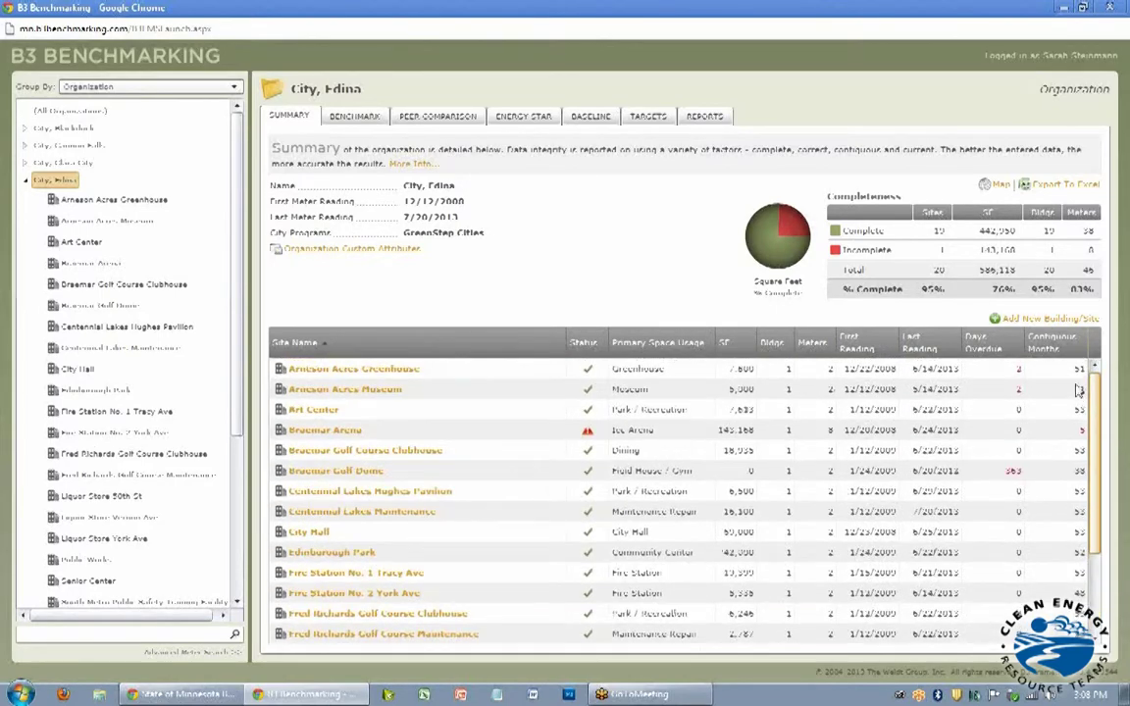